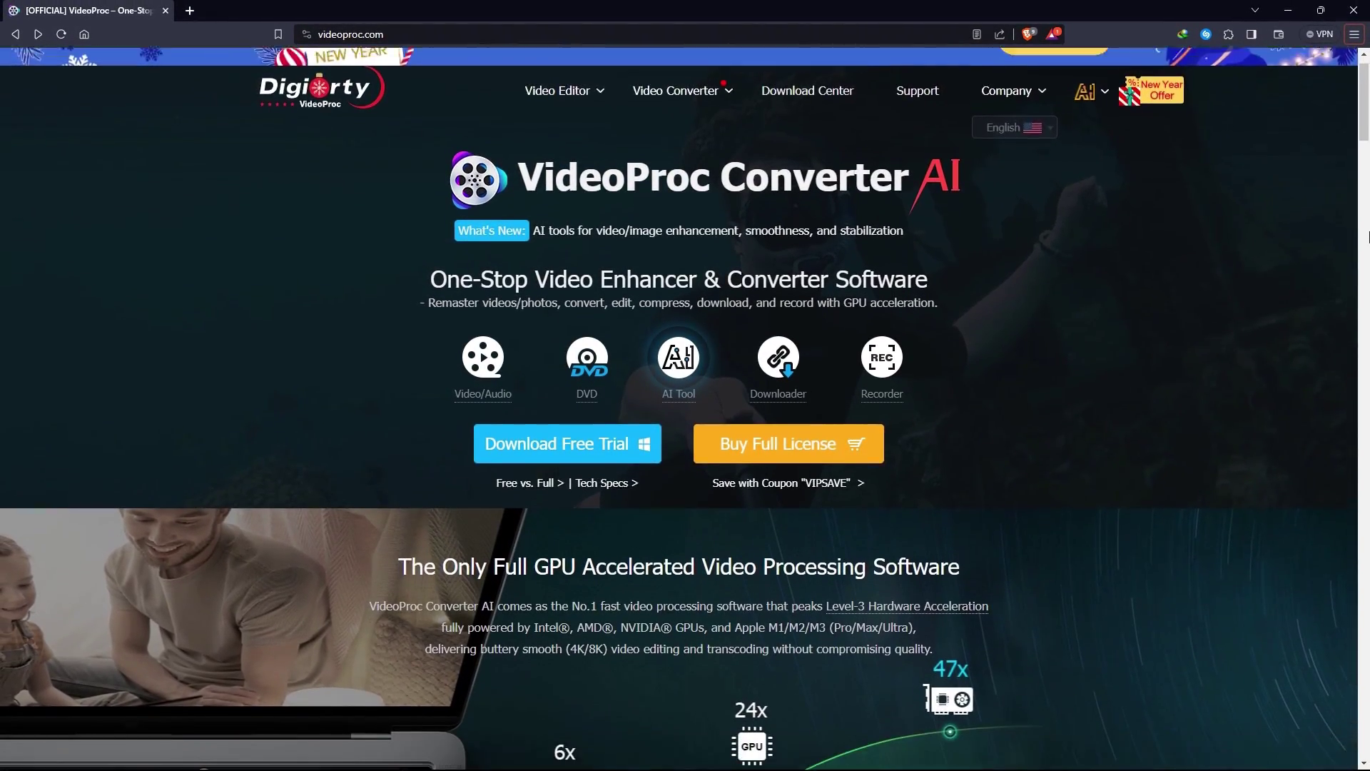
Step: Scroll the videoproc.com page down to the Level-3 Hardware Acceleration section with its 47x speed claim
scroll(1367, 238, "down", 4)
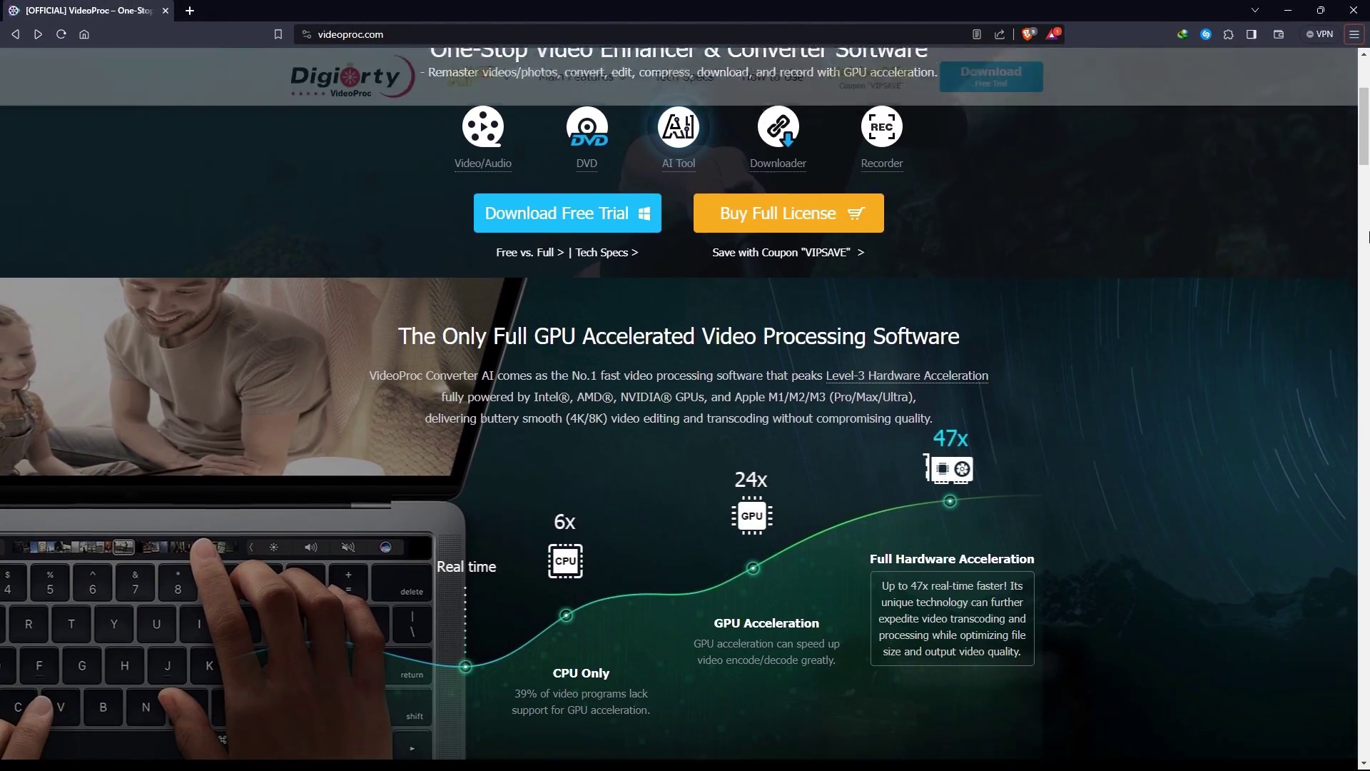
scroll(1366, 238, "down", 8)
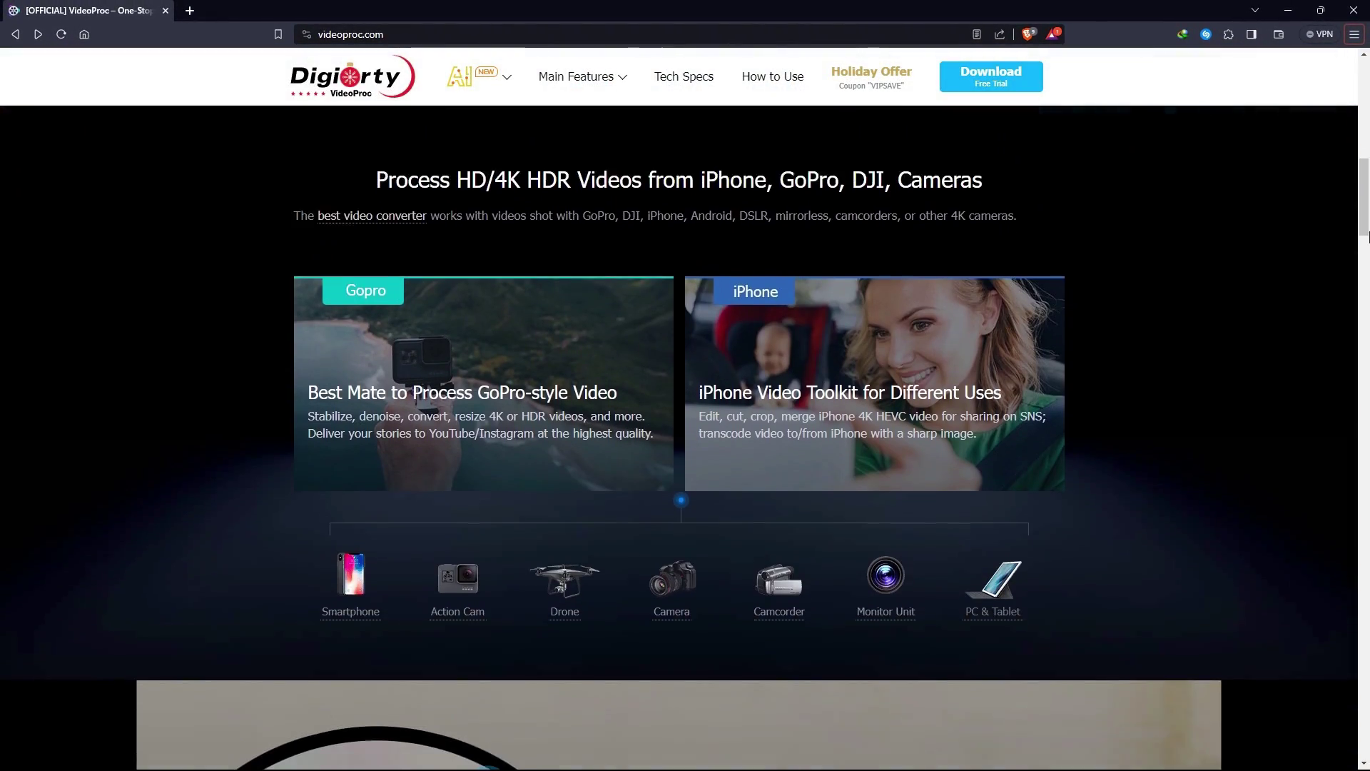
scroll(1367, 238, "down", 7)
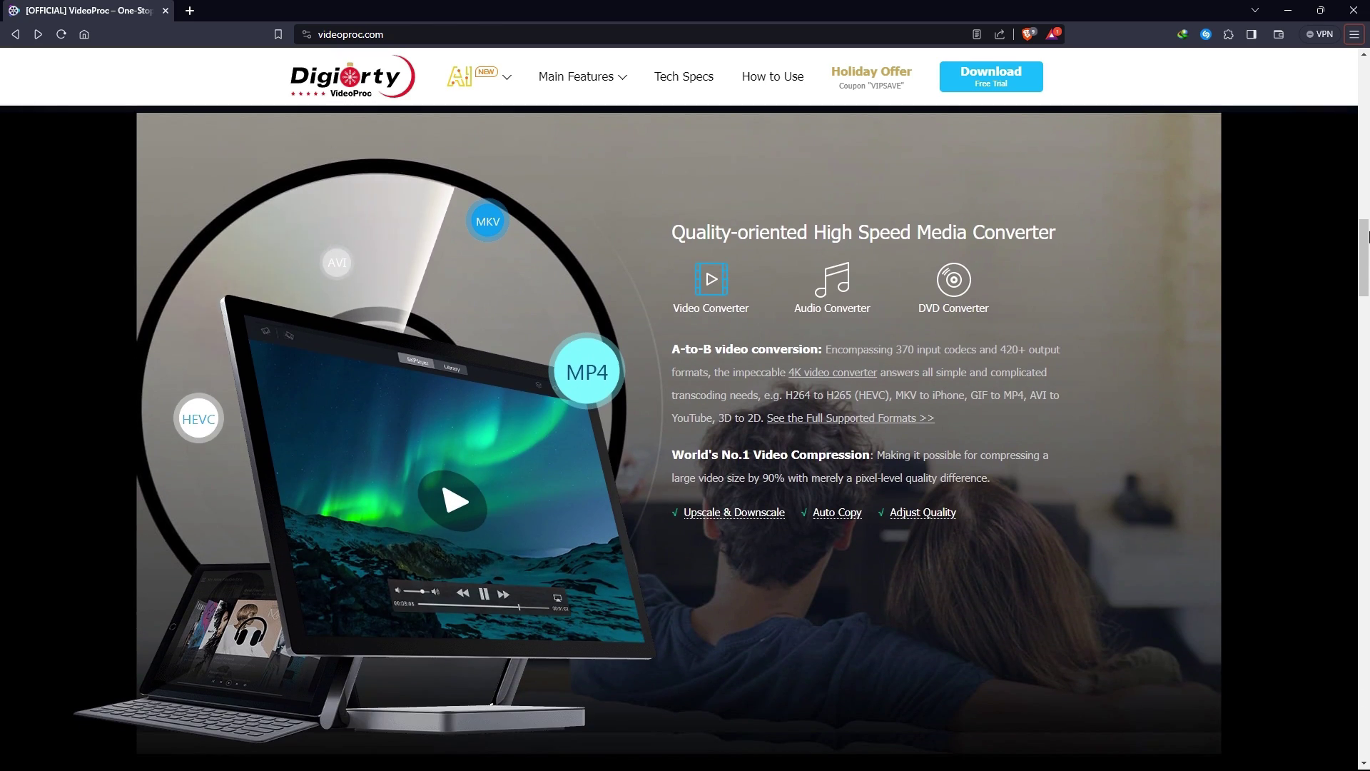
scroll(1367, 238, "down", 8)
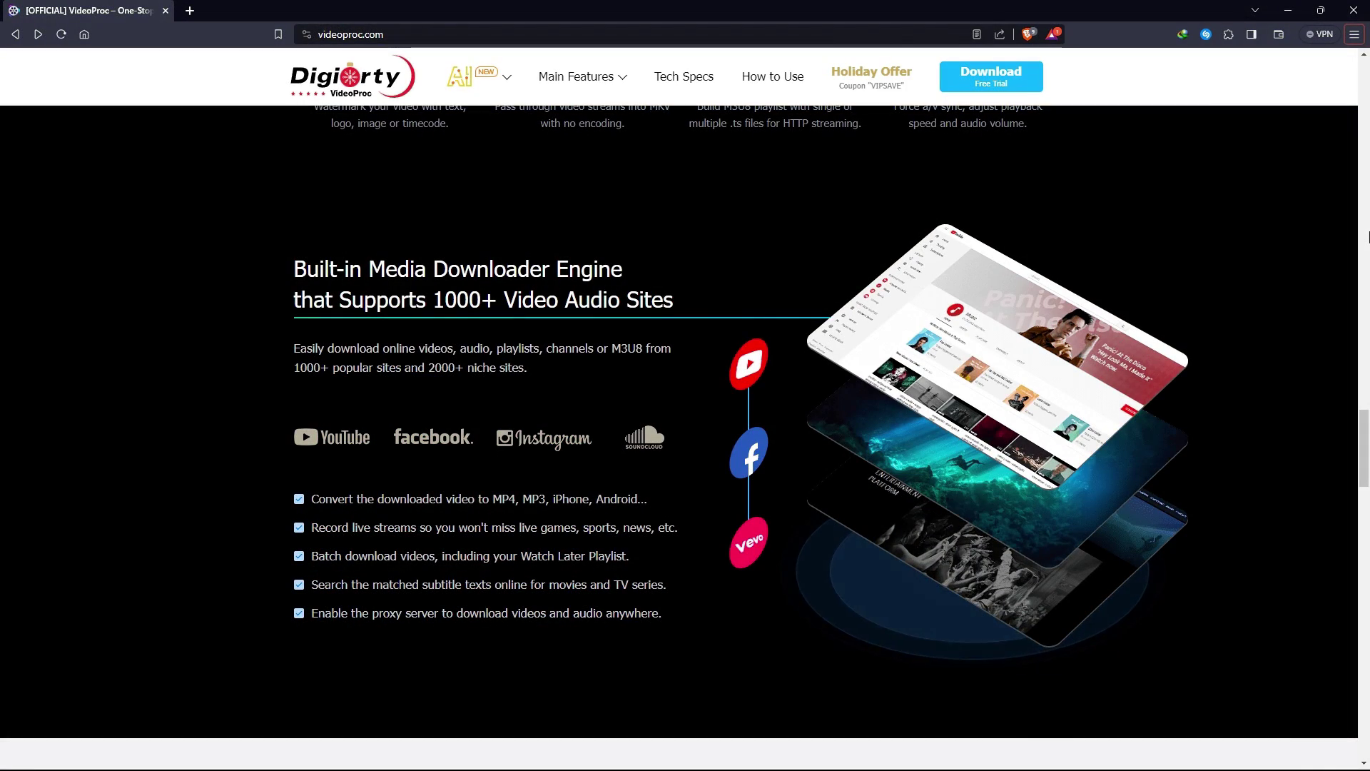
scroll(1367, 237, "down", 5)
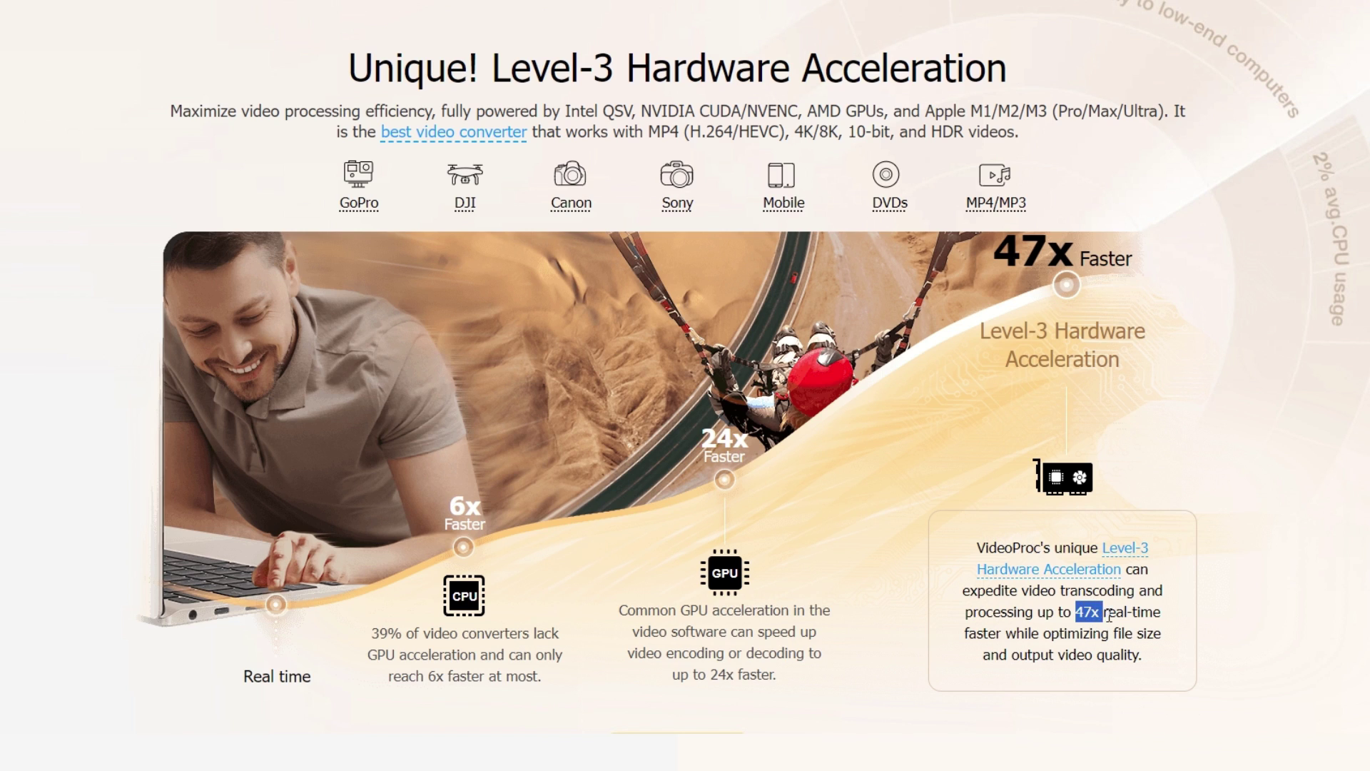
Step: Highlight the 47x speed figure, then expand the Input formats and Output formats lists
left_click_drag(1123, 636, 1115, 638)
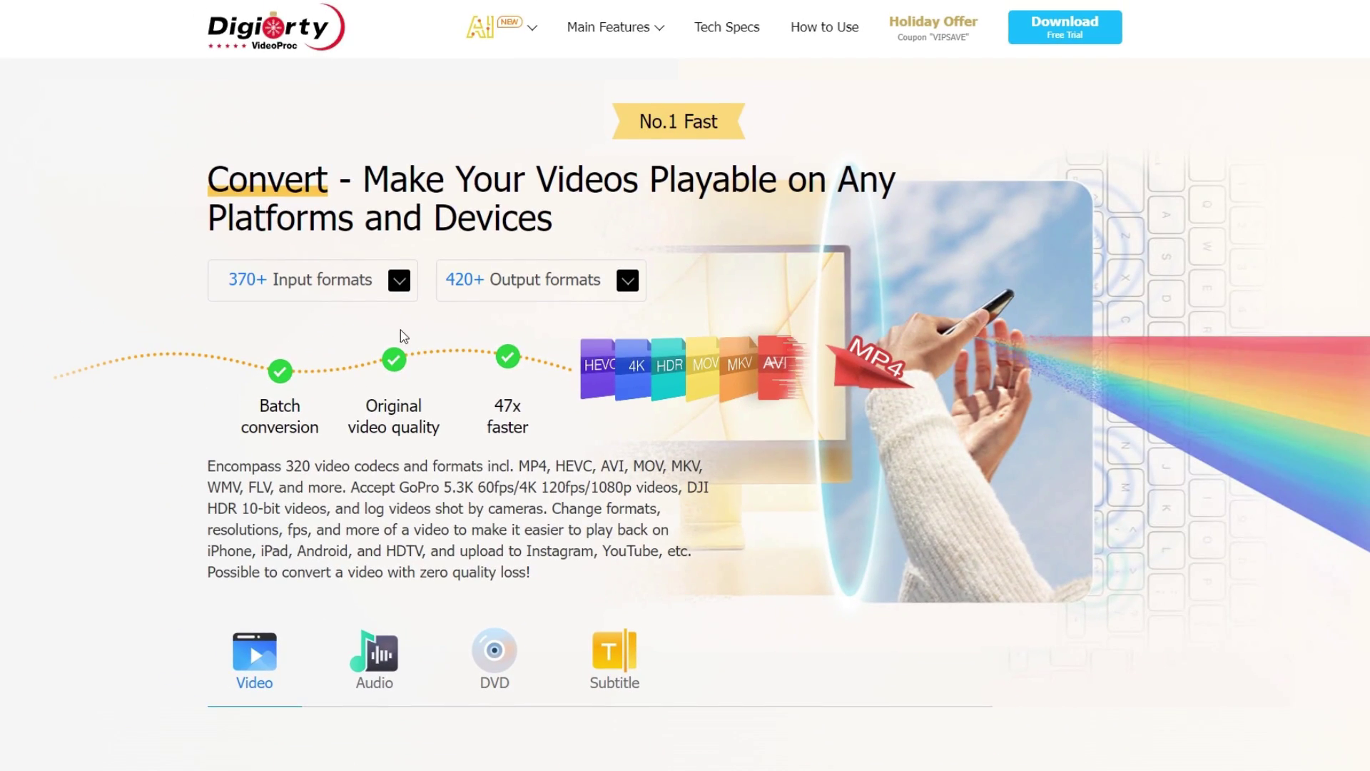
left_click(396, 285)
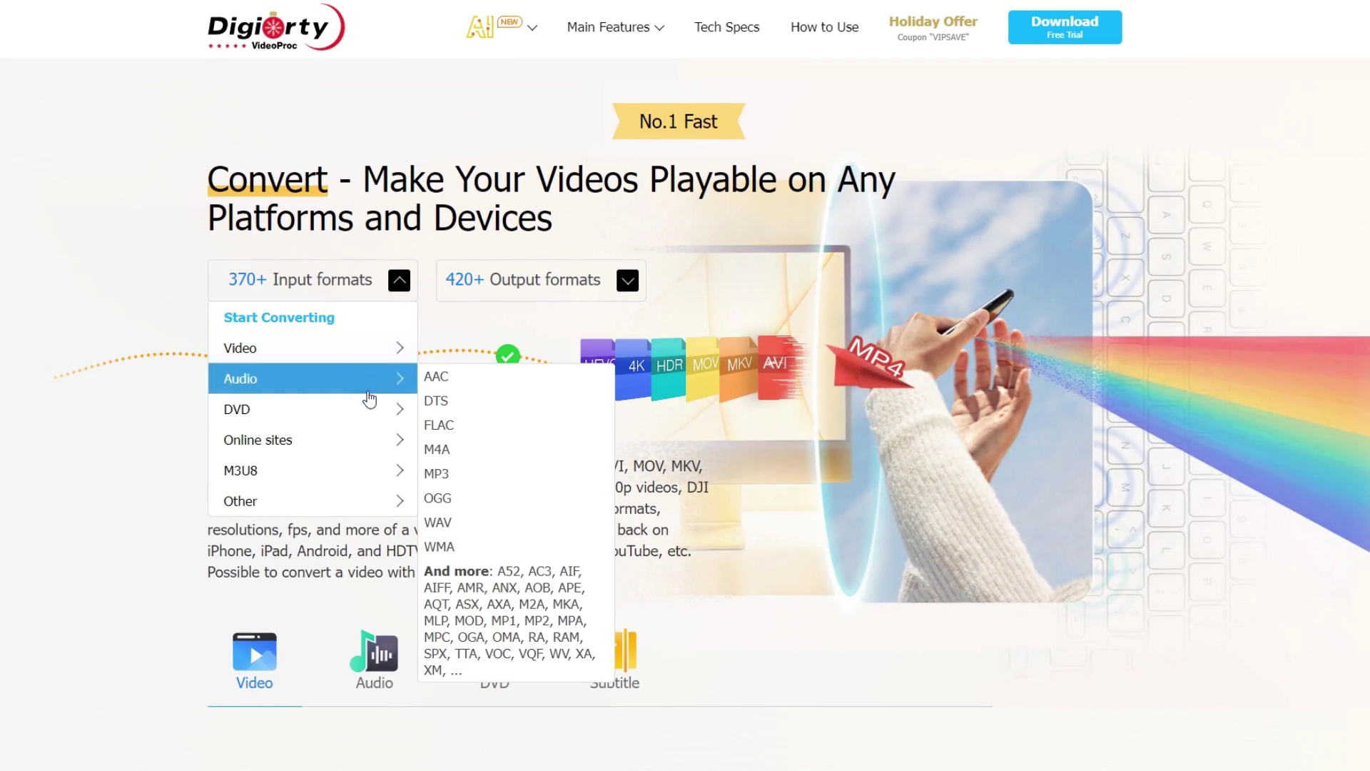
mouse_move(367, 451)
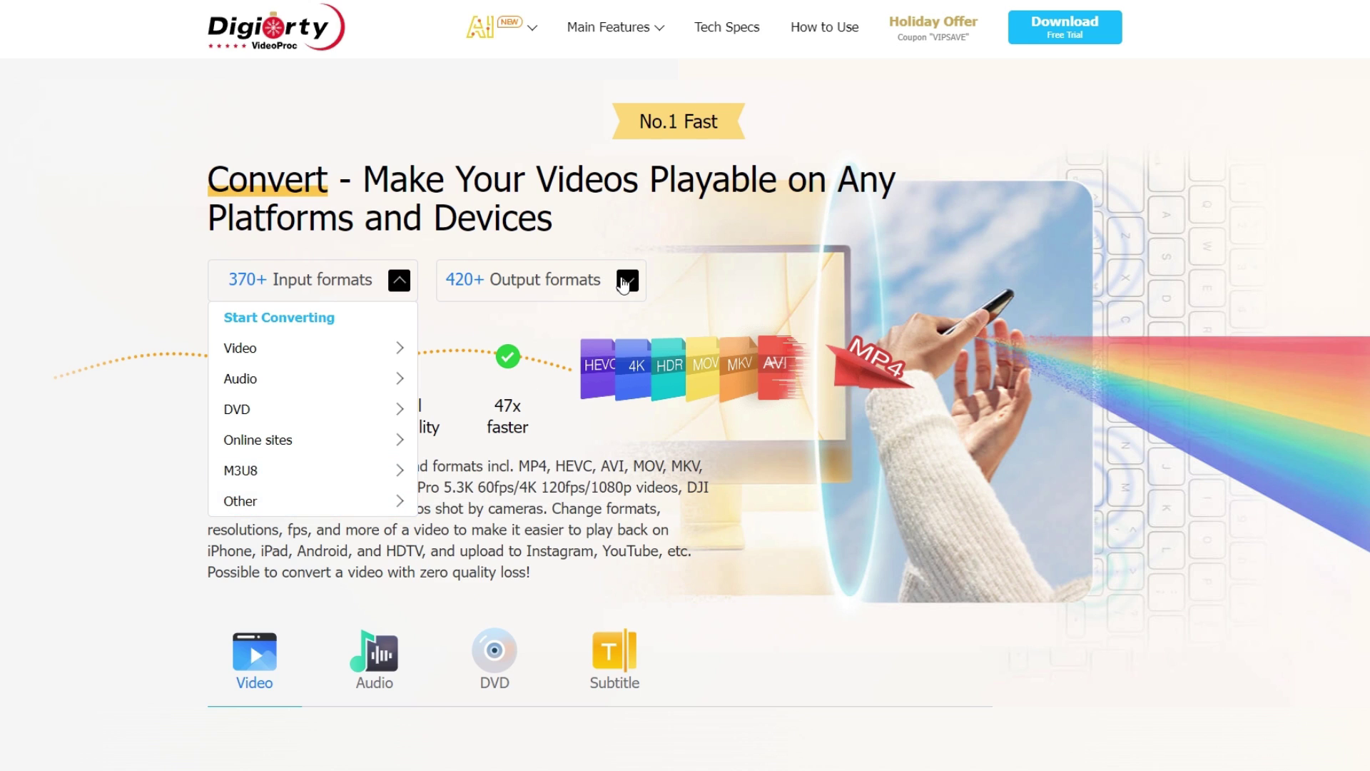
left_click(623, 284)
mouse_move(562, 547)
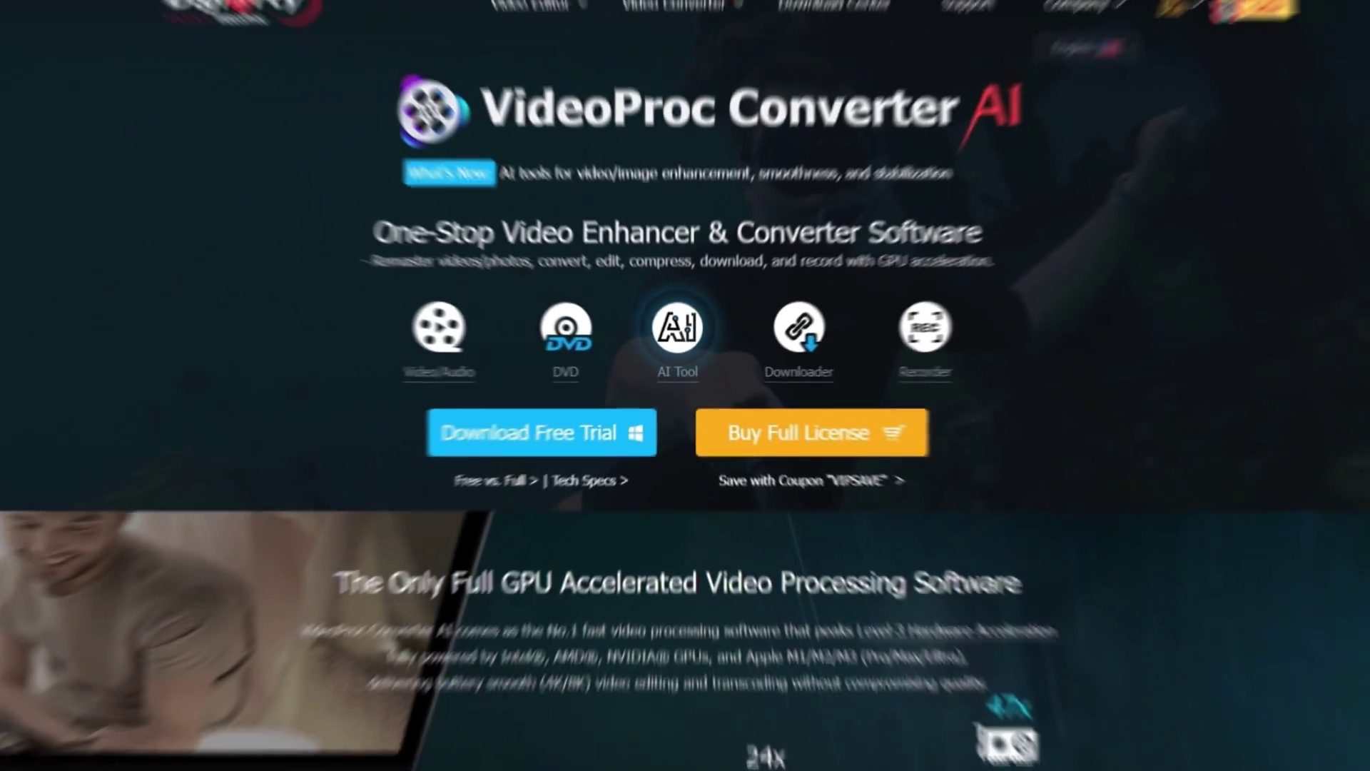
Step: Scroll further down the VideoProc page toward the hardware acceleration table
scroll(685, 386, "down", 5)
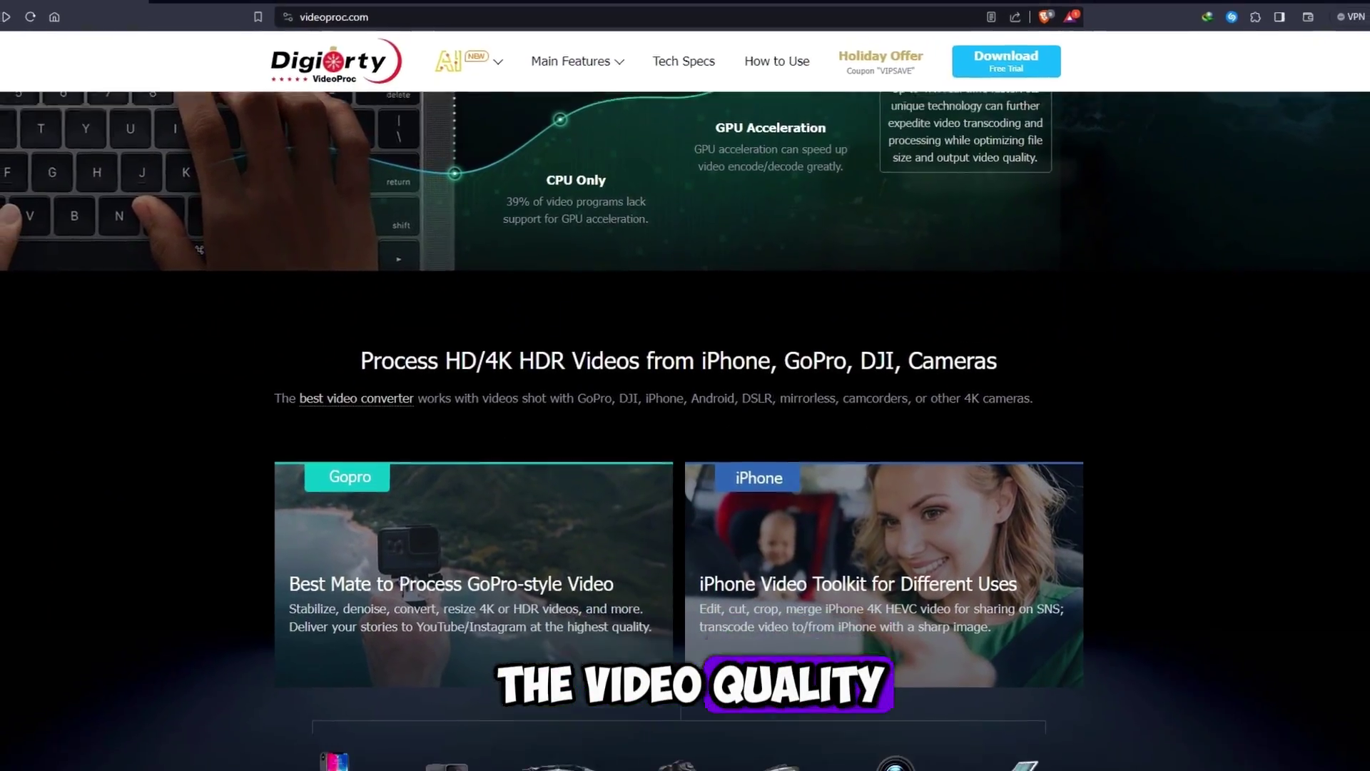
scroll(685, 386, "down", 5)
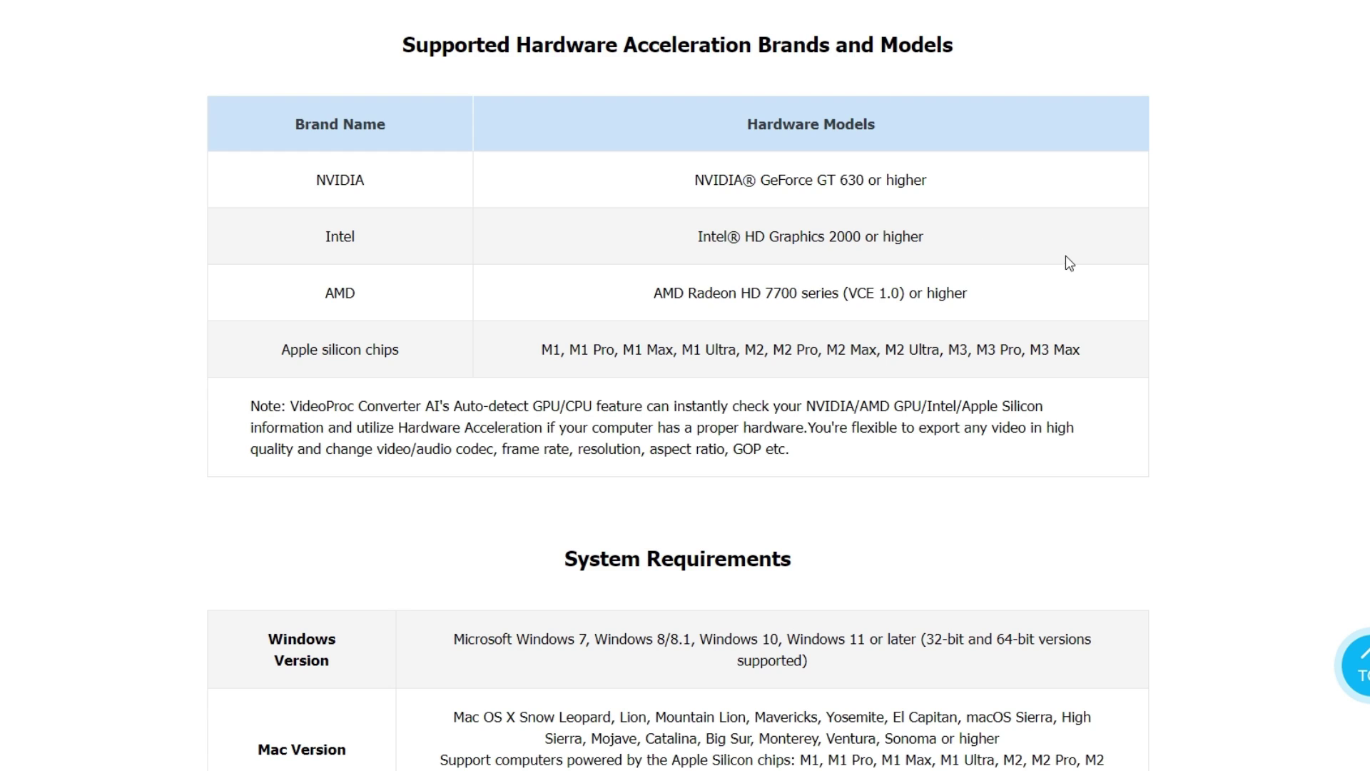
Step: Scroll down to System Requirements for Utilizing AI Tools, including the Vulkan requirement
scroll(1066, 257, "down", 7)
scroll(988, 323, "down", 7)
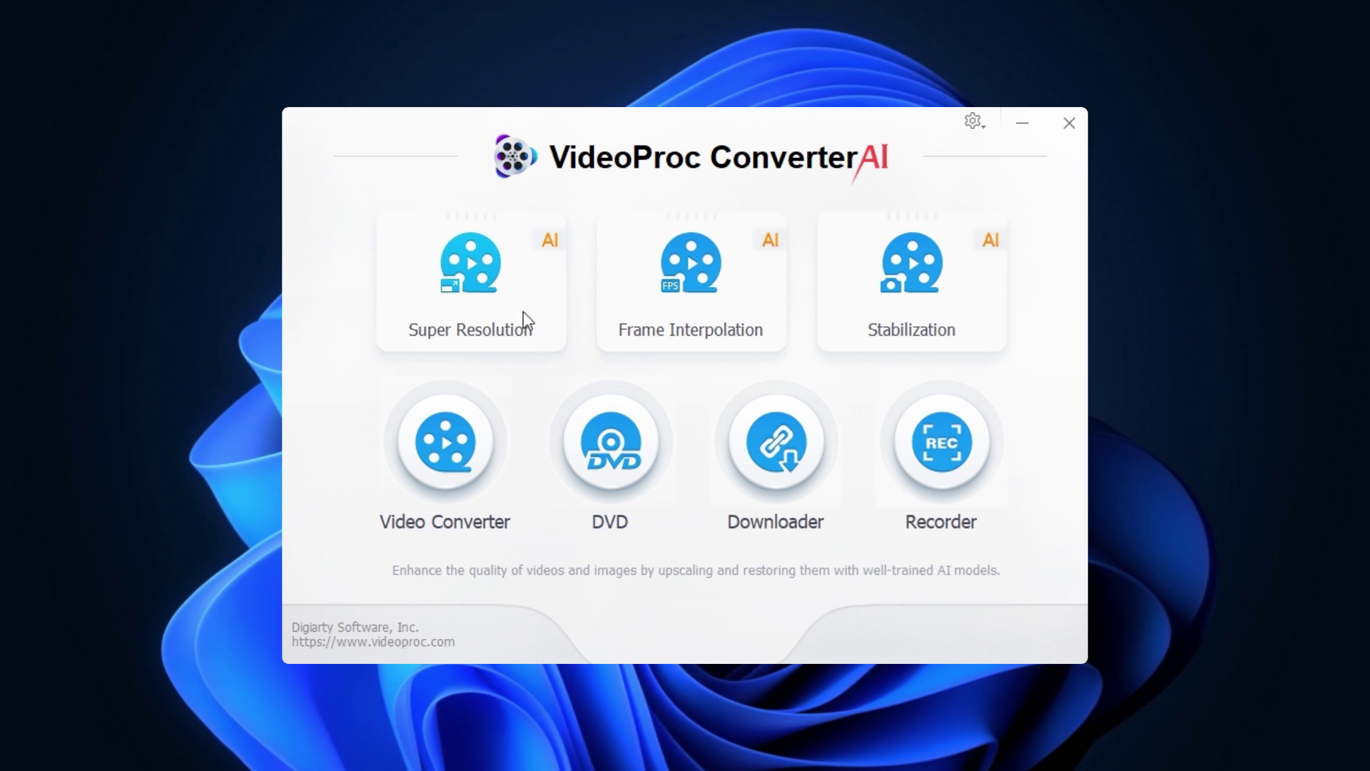
Step: Launch Super Resolution from the start screen and maximize its window
left_click(523, 284)
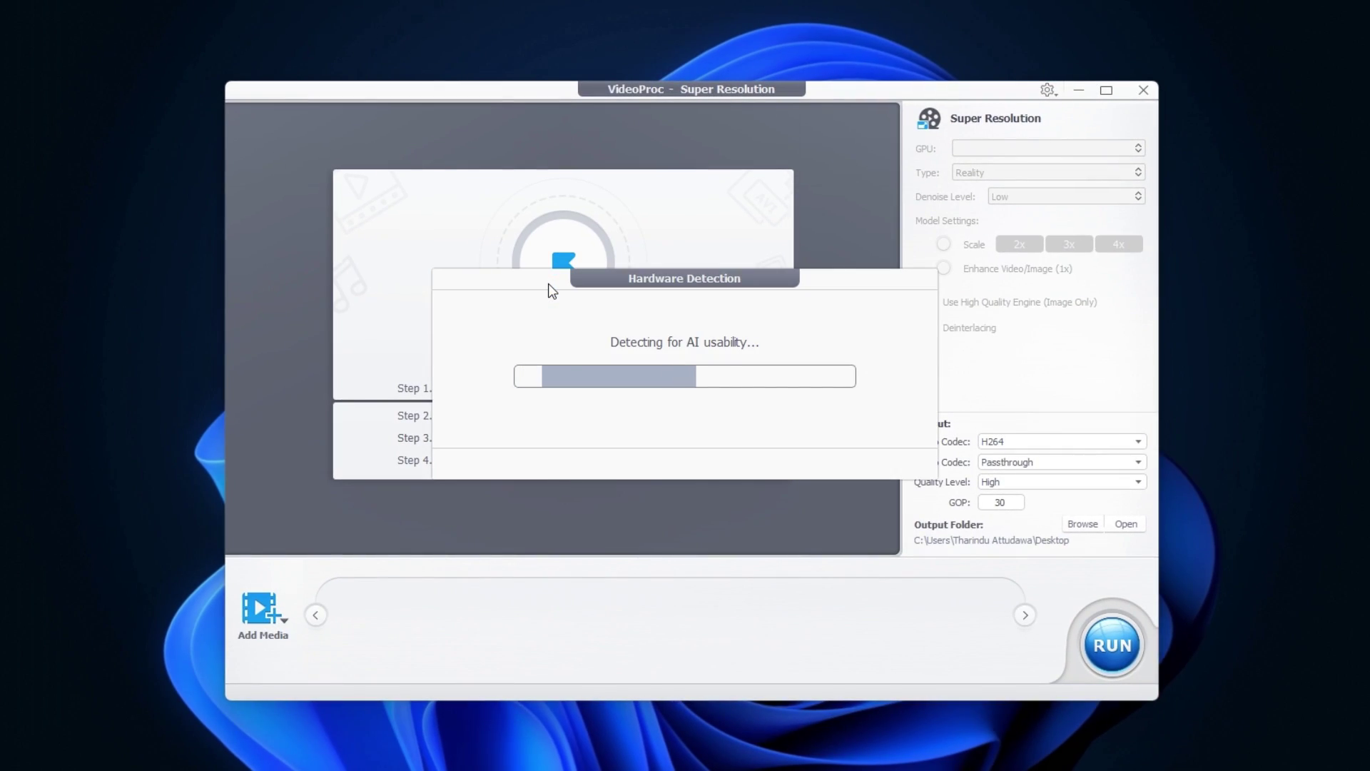
left_click(1107, 90)
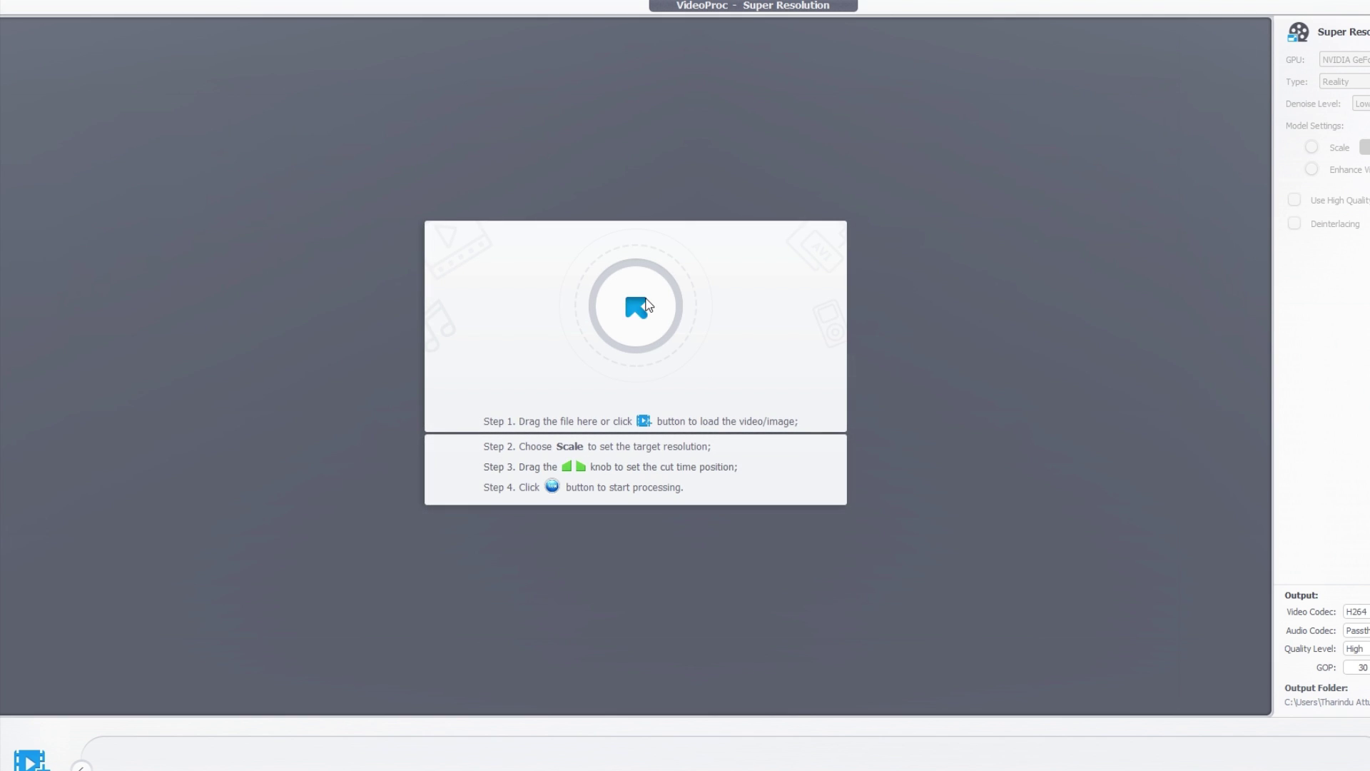
Step: Add all seven images from Desktop > New folder to the Super Resolution queue
left_click(647, 305)
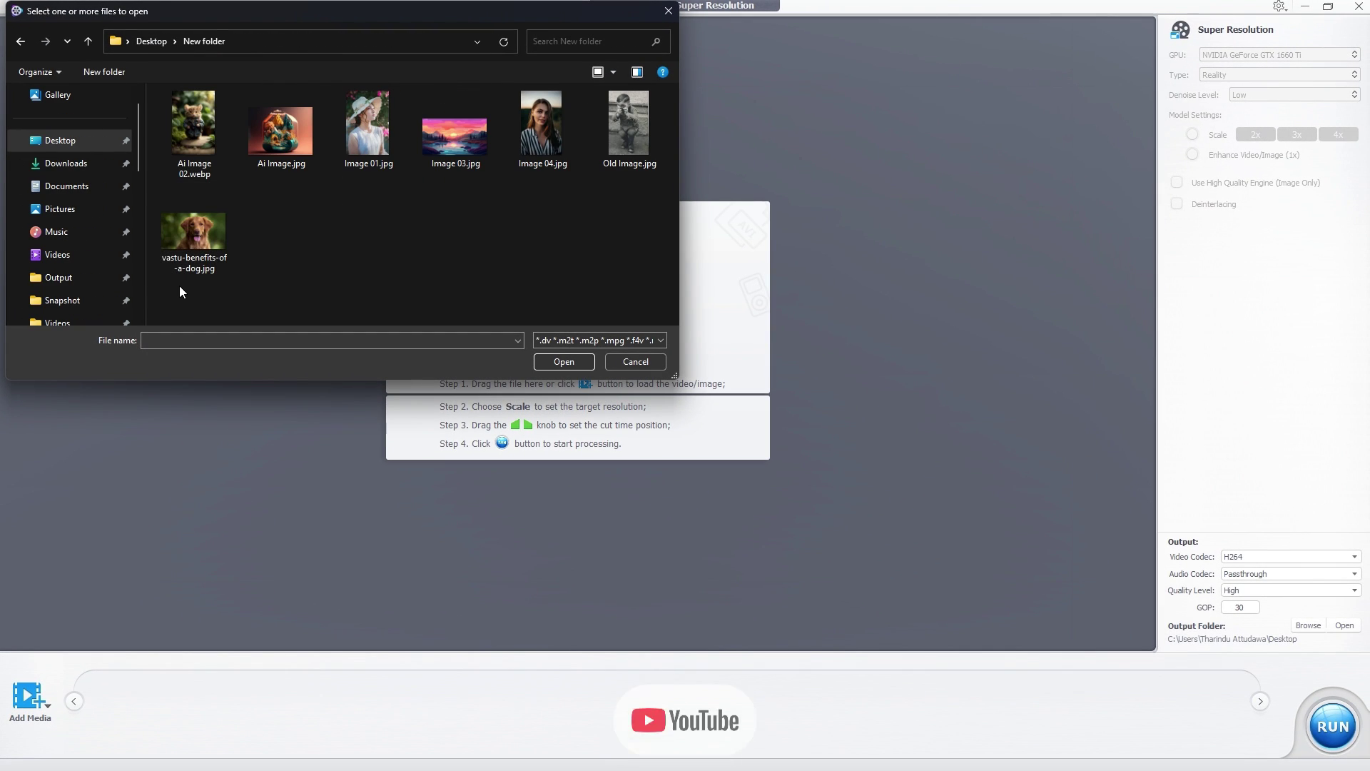
left_click_drag(180, 291, 621, 238)
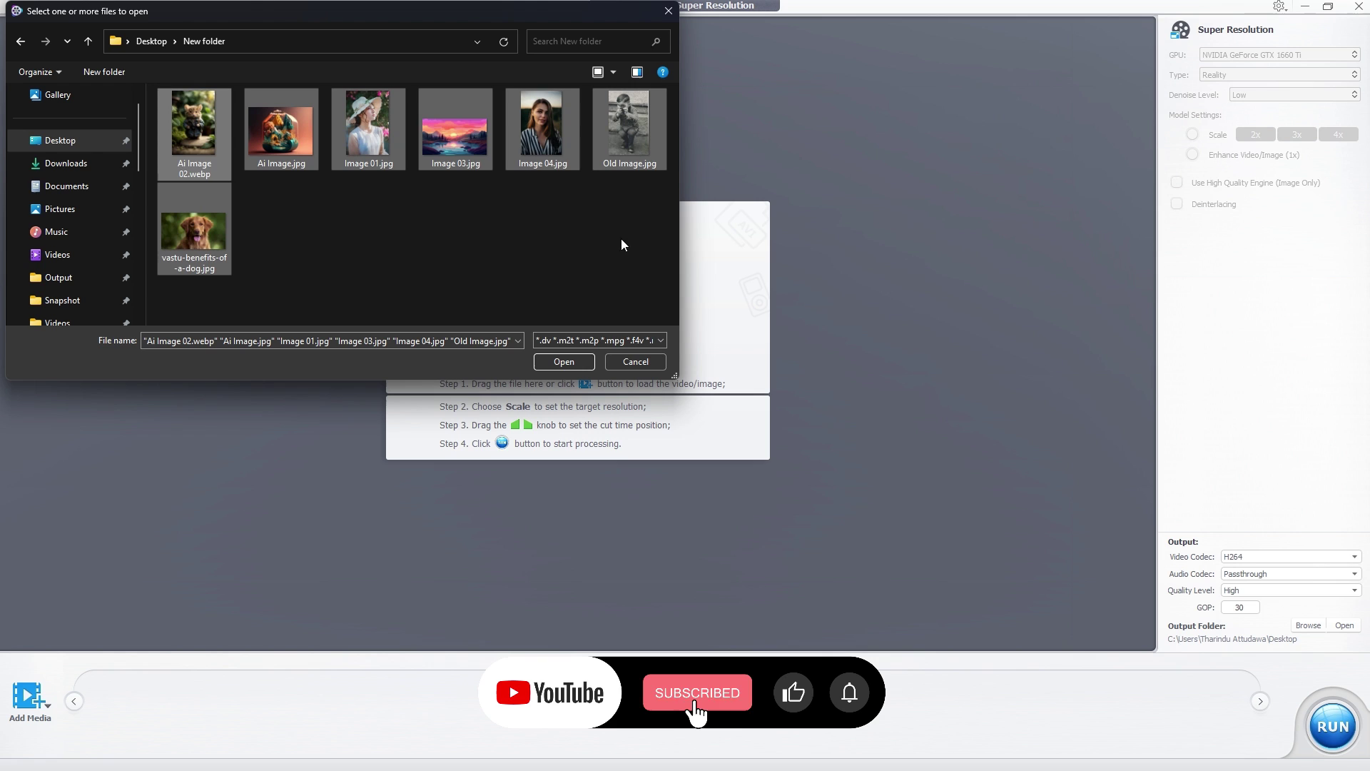
left_click(580, 360)
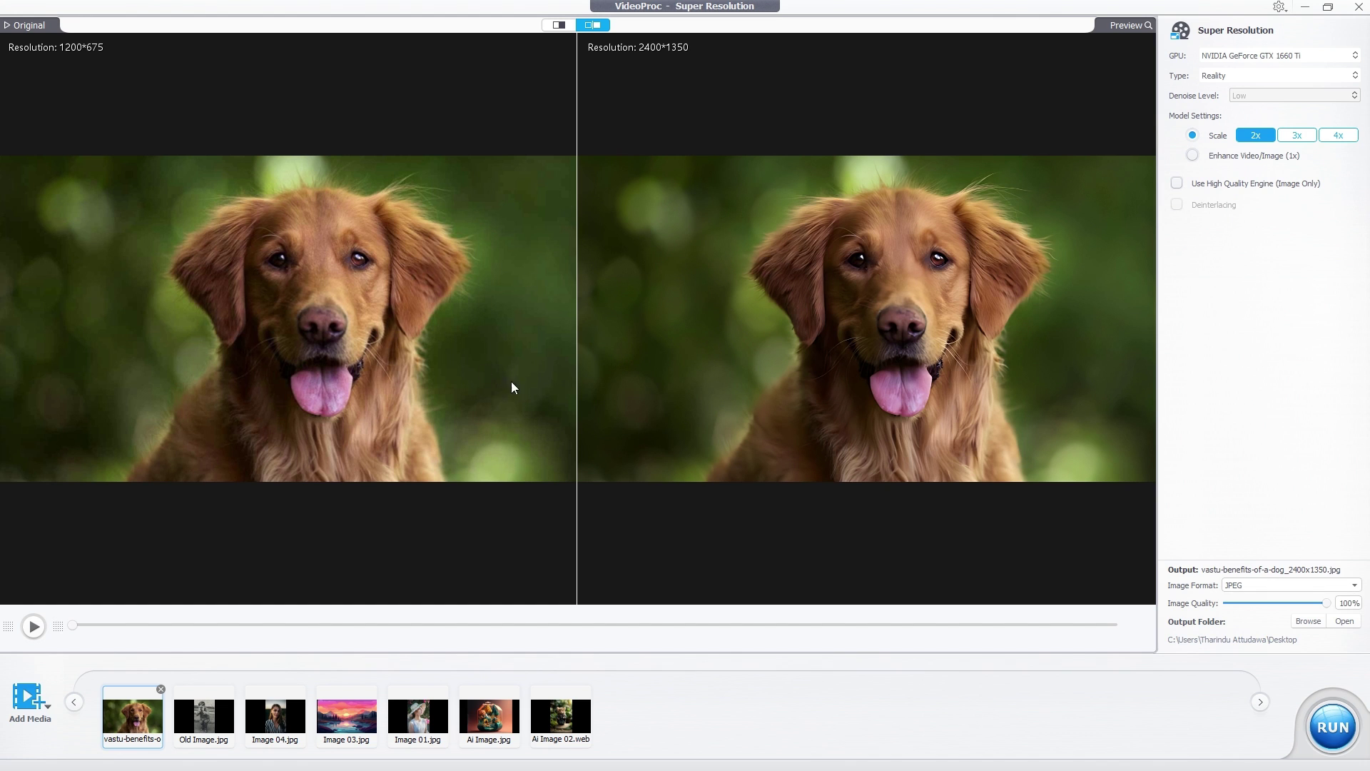
mouse_move(575, 258)
left_mouse_down()
mouse_move(979, 257)
mouse_move(361, 257)
mouse_move(611, 269)
mouse_move(578, 270)
left_mouse_up()
left_click(559, 25)
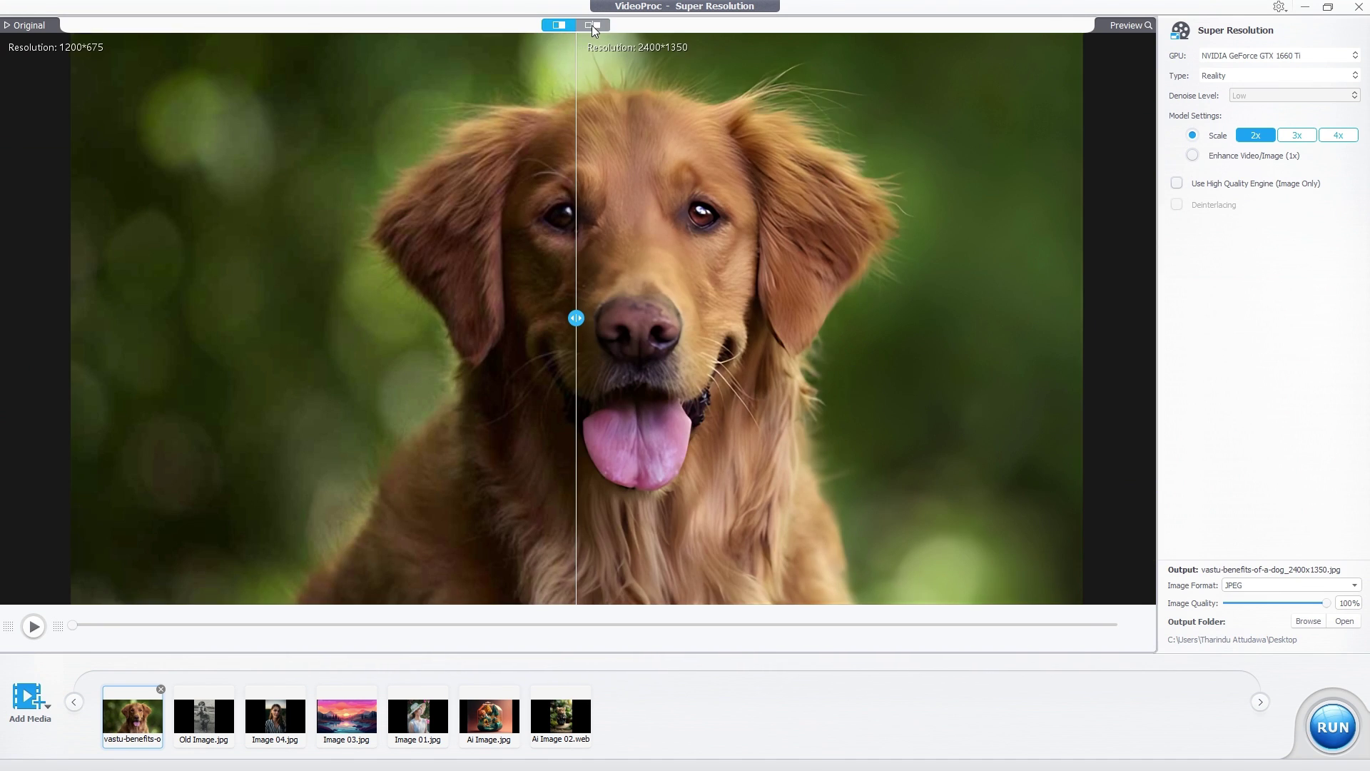
left_click(592, 25)
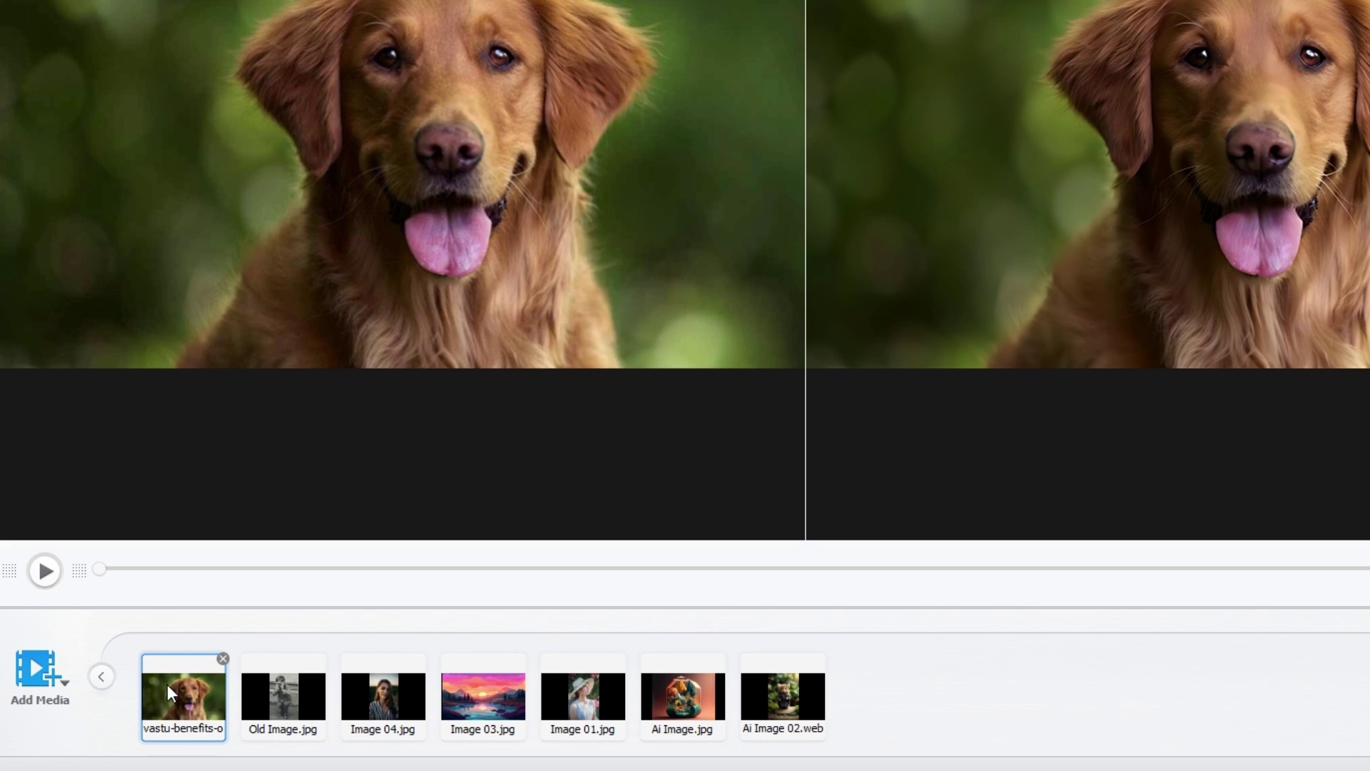
left_click(257, 696)
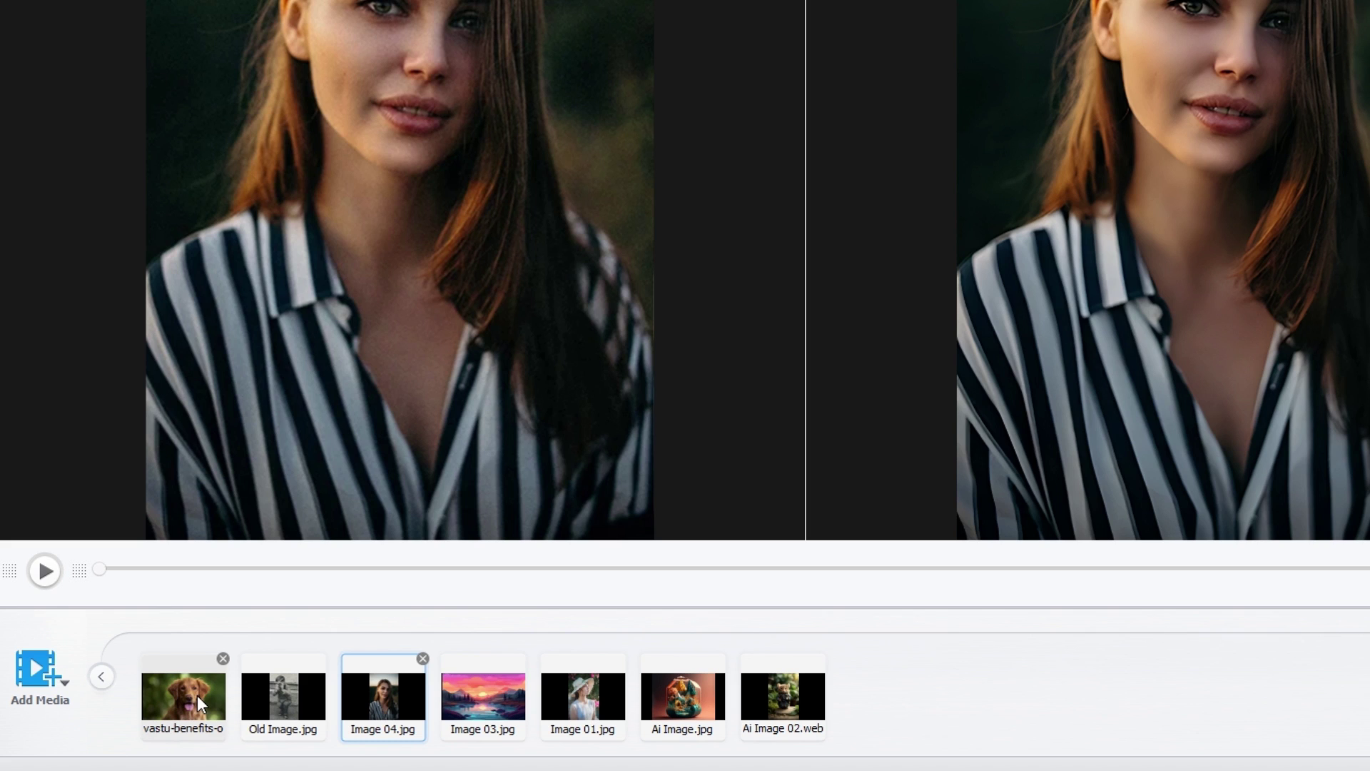
left_click(197, 695)
left_click(31, 677)
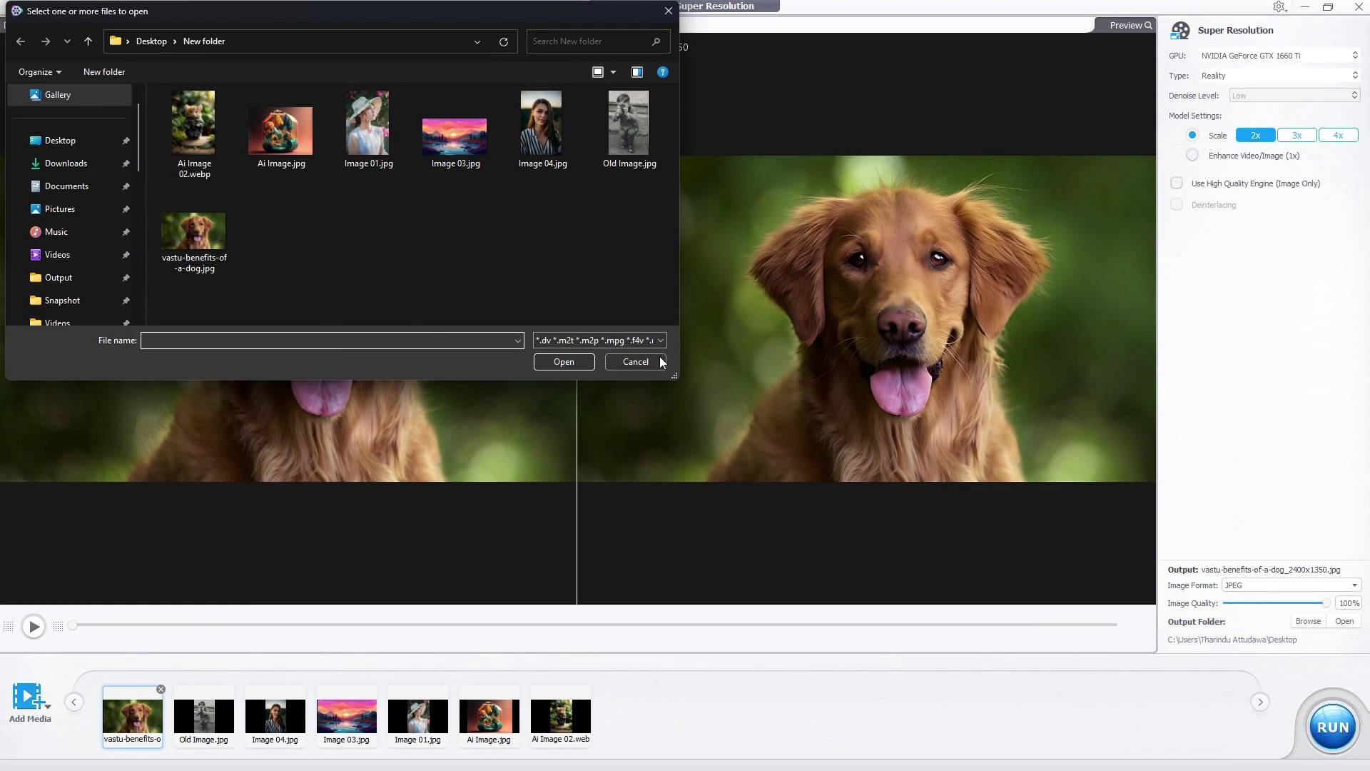
left_click(639, 362)
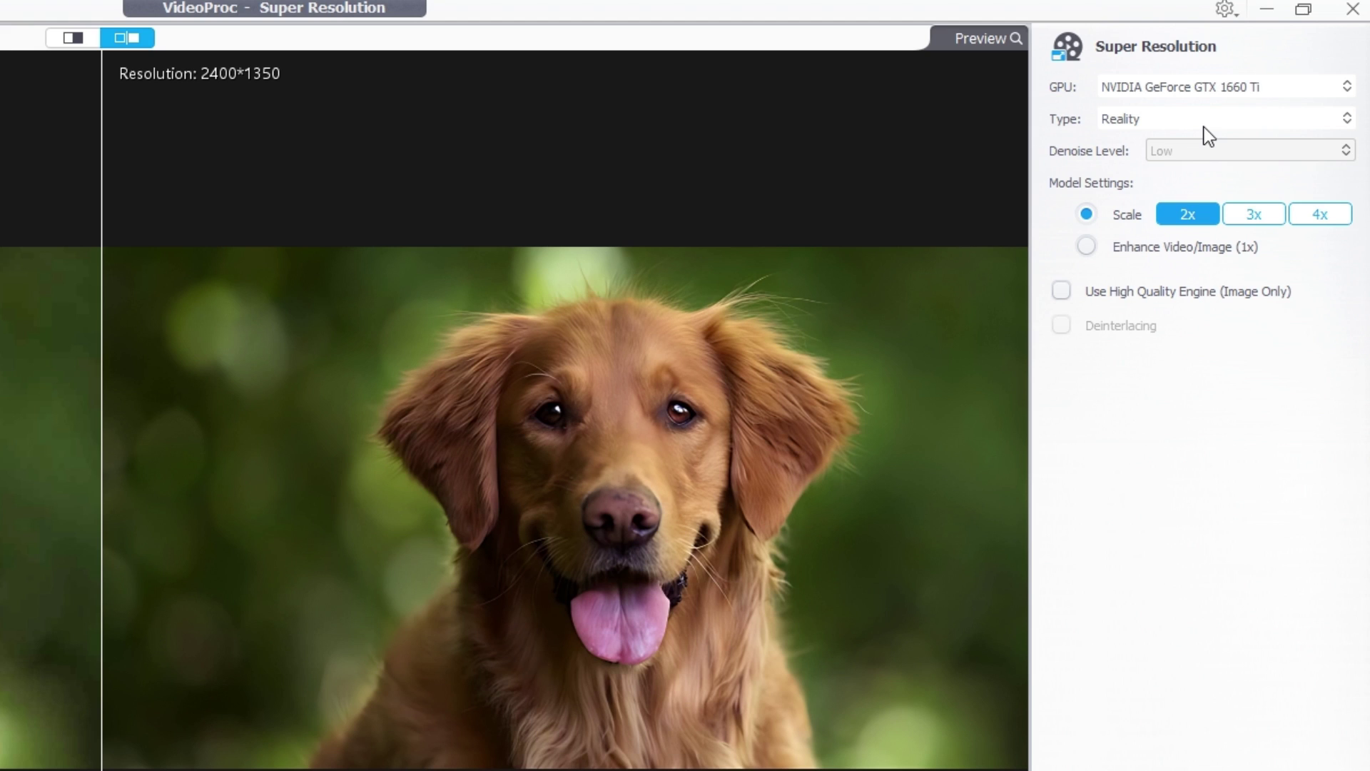
left_click(1155, 120)
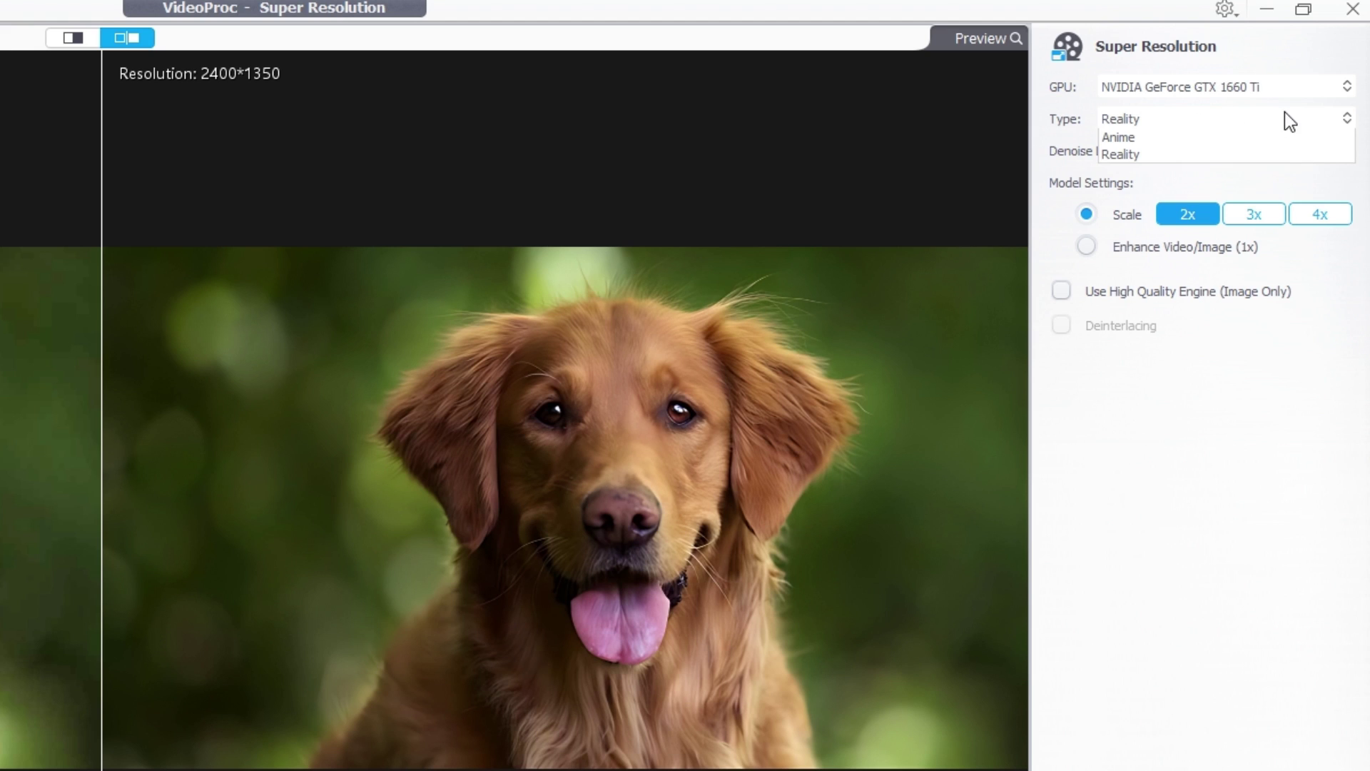
left_click(1172, 152)
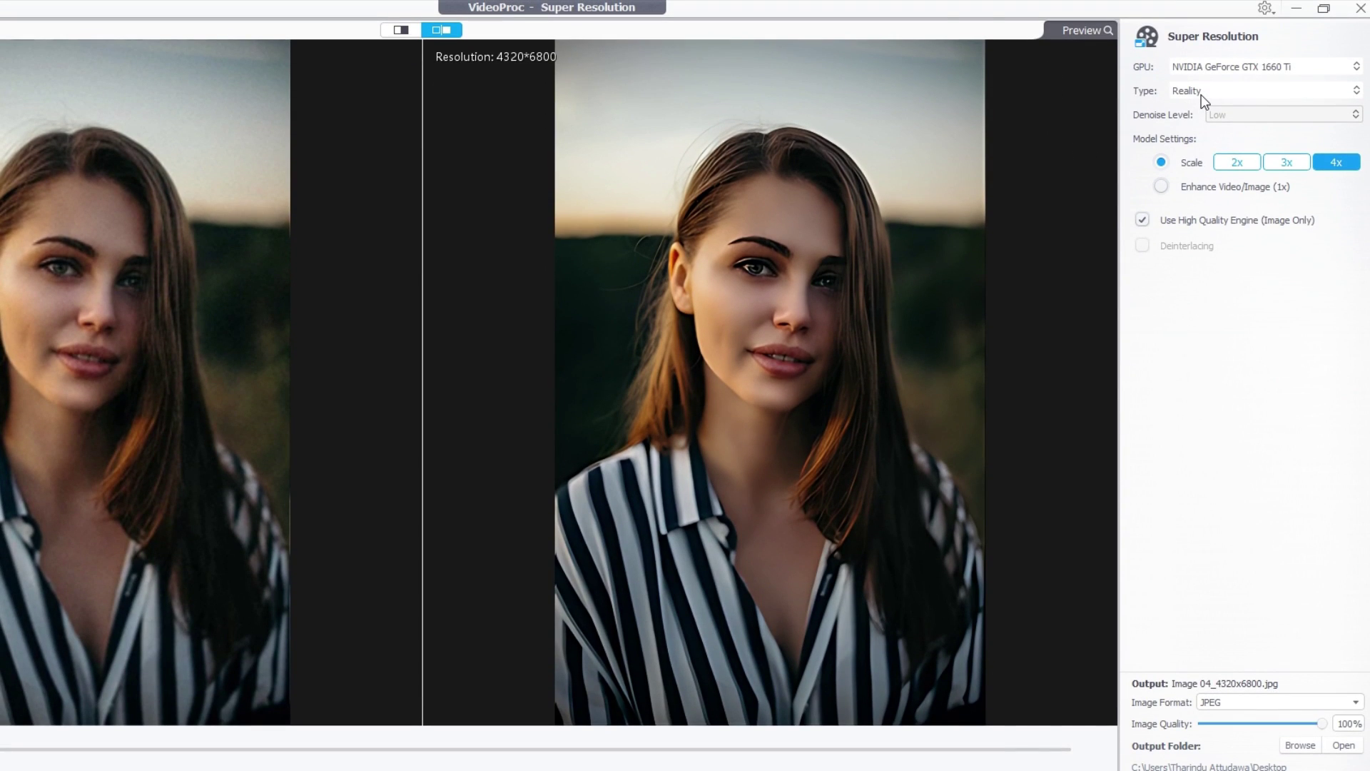
Step: Keep the Reality model at 4x, then slide the split line fully left to show the upscale
left_click(1202, 93)
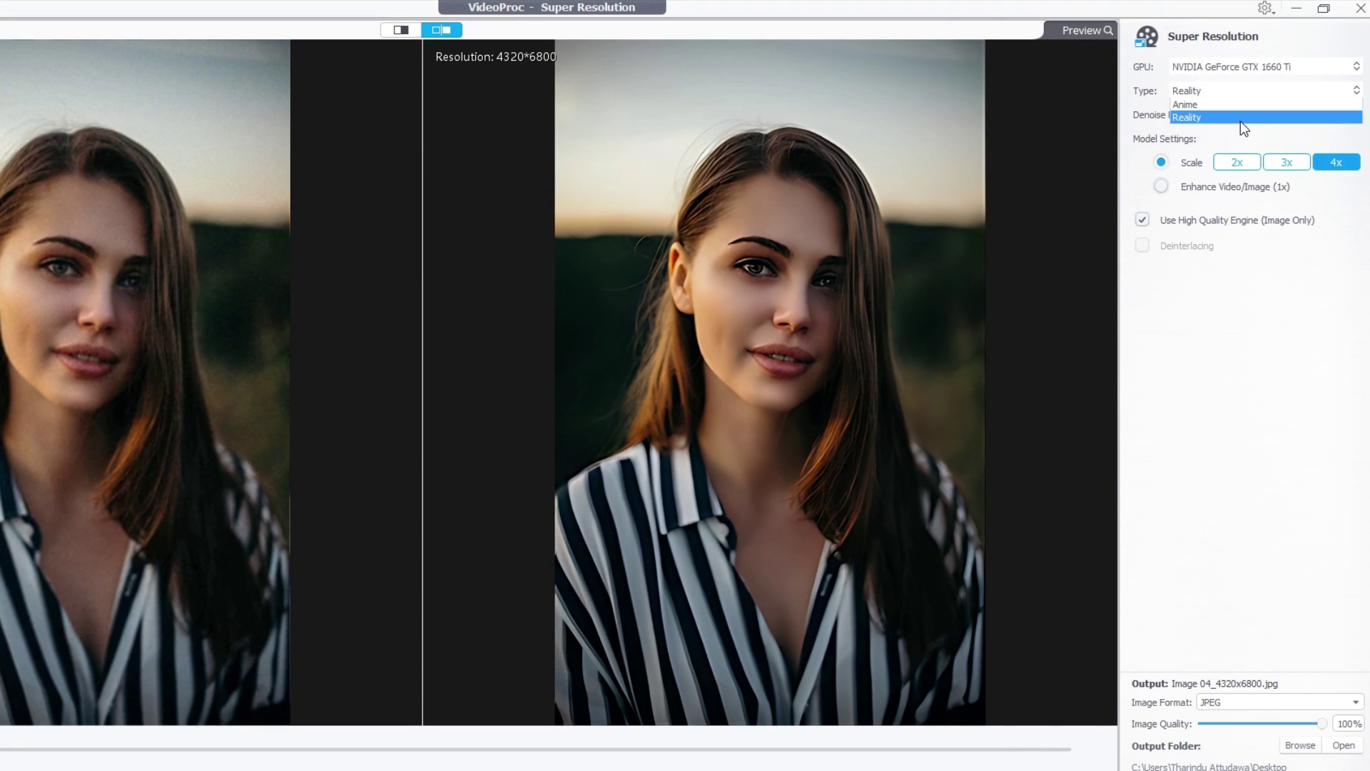
left_click(1189, 117)
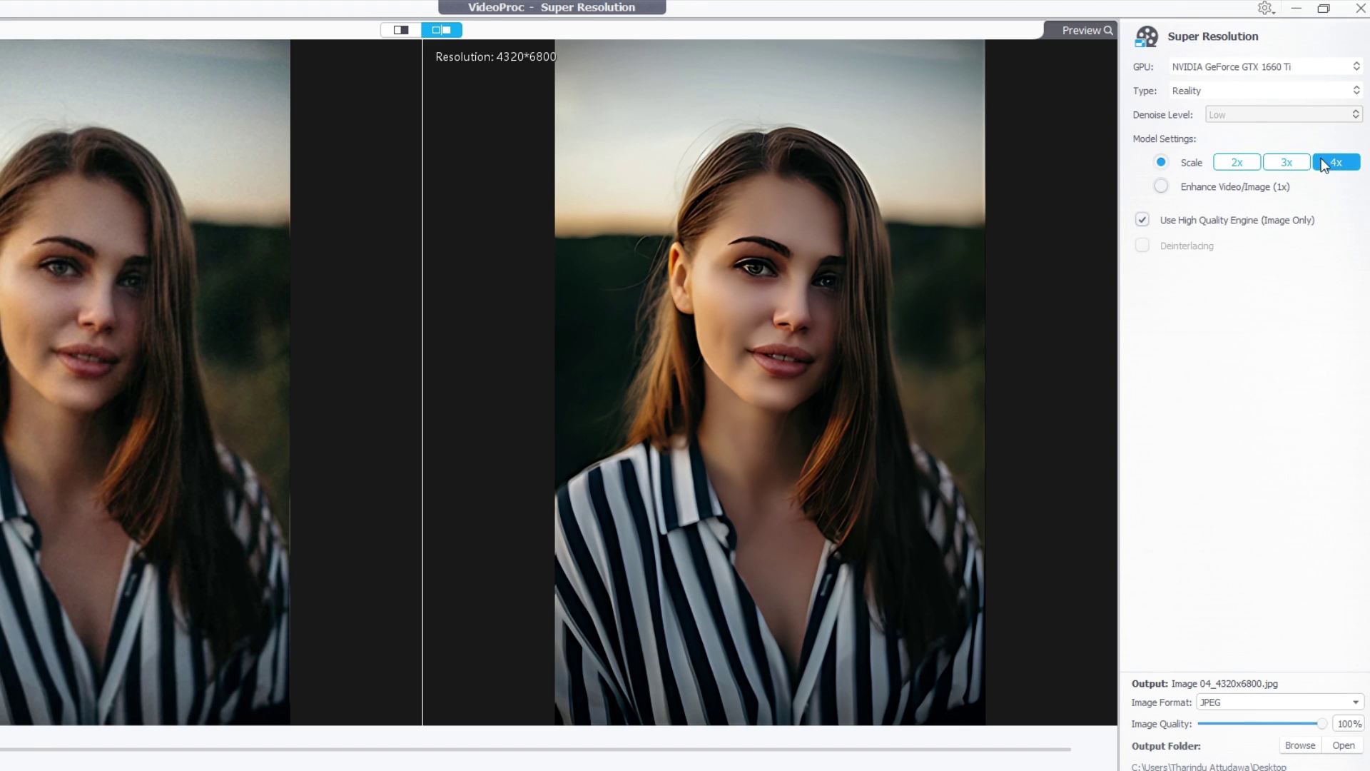
left_click(1247, 162)
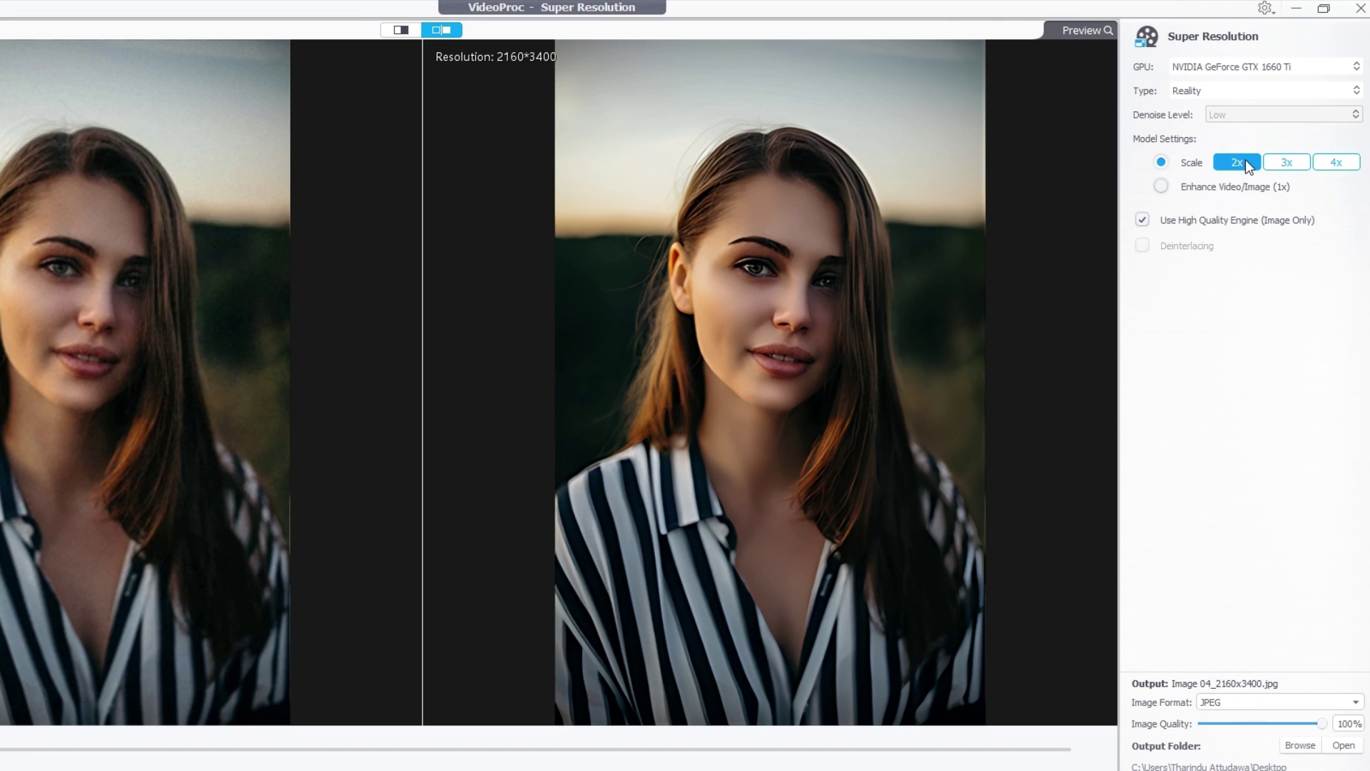
left_click(1306, 164)
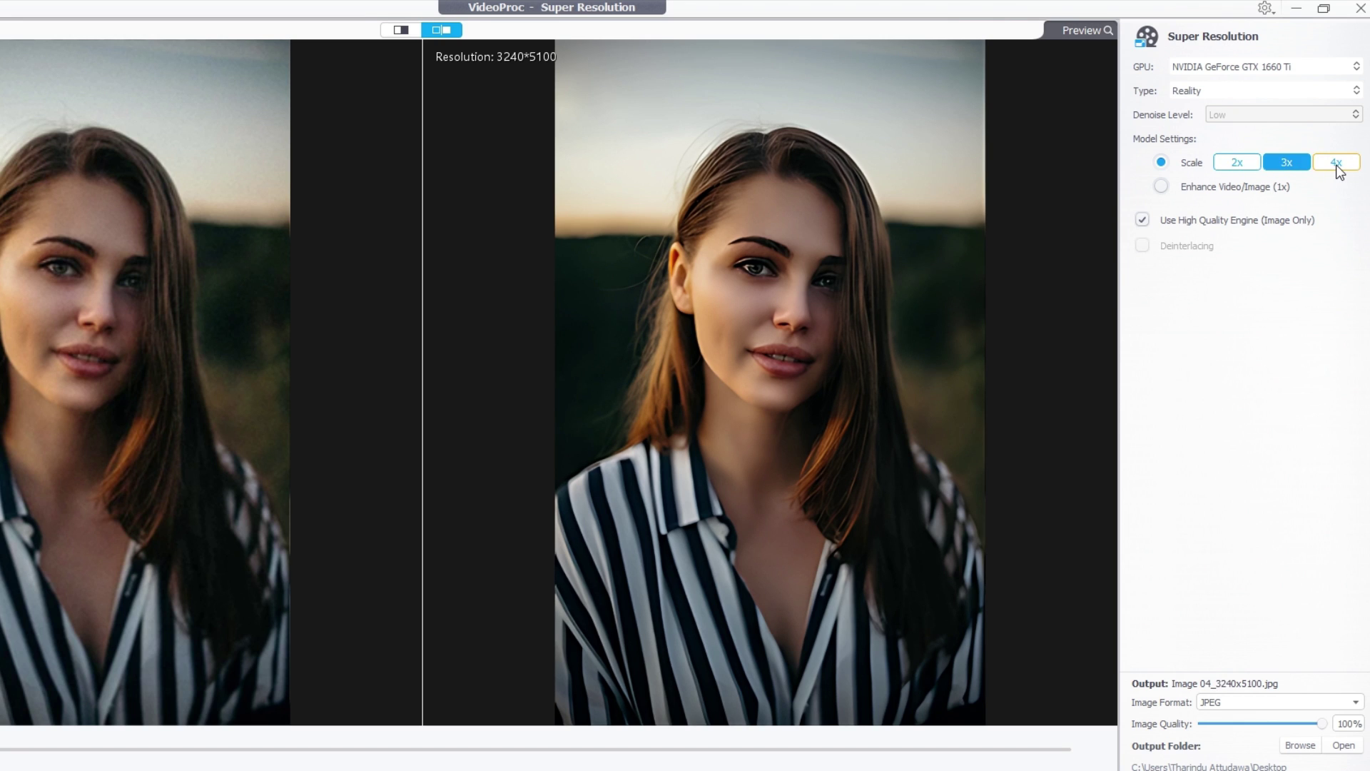
left_click(1335, 164)
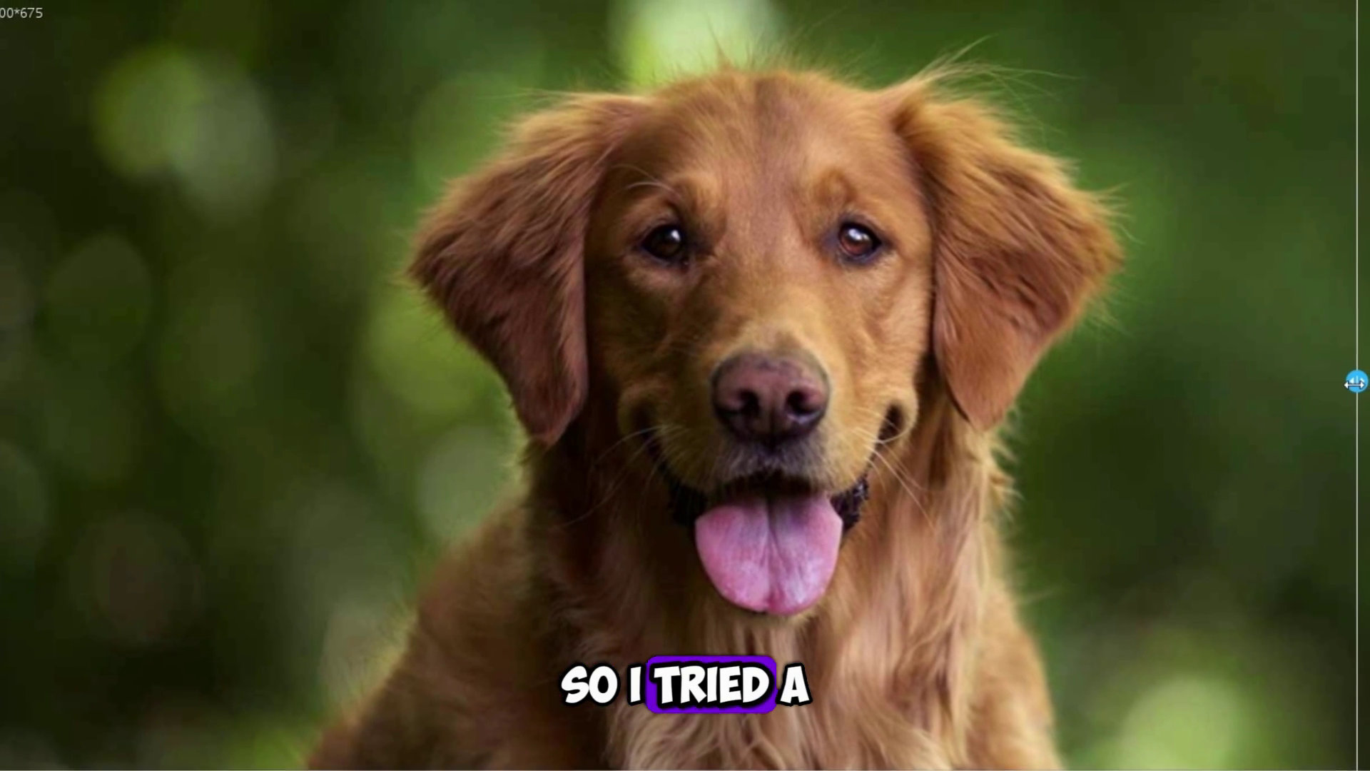
left_click_drag(1152, 385, 11, 403)
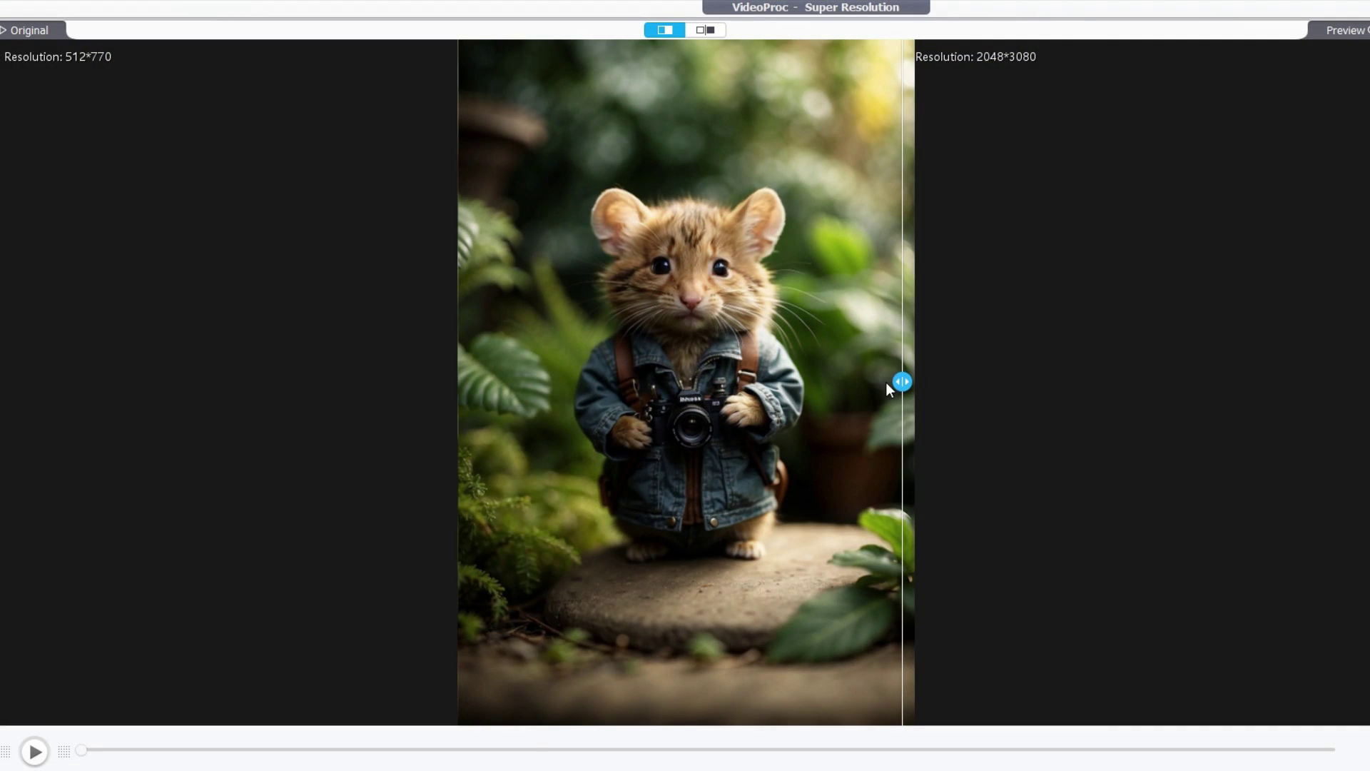
Step: Drag the comparison line left to reveal more of the mouse image's 2048*3080 upscale
mouse_move(885, 382)
left_mouse_down()
mouse_move(523, 379)
mouse_move(871, 370)
left_mouse_up()
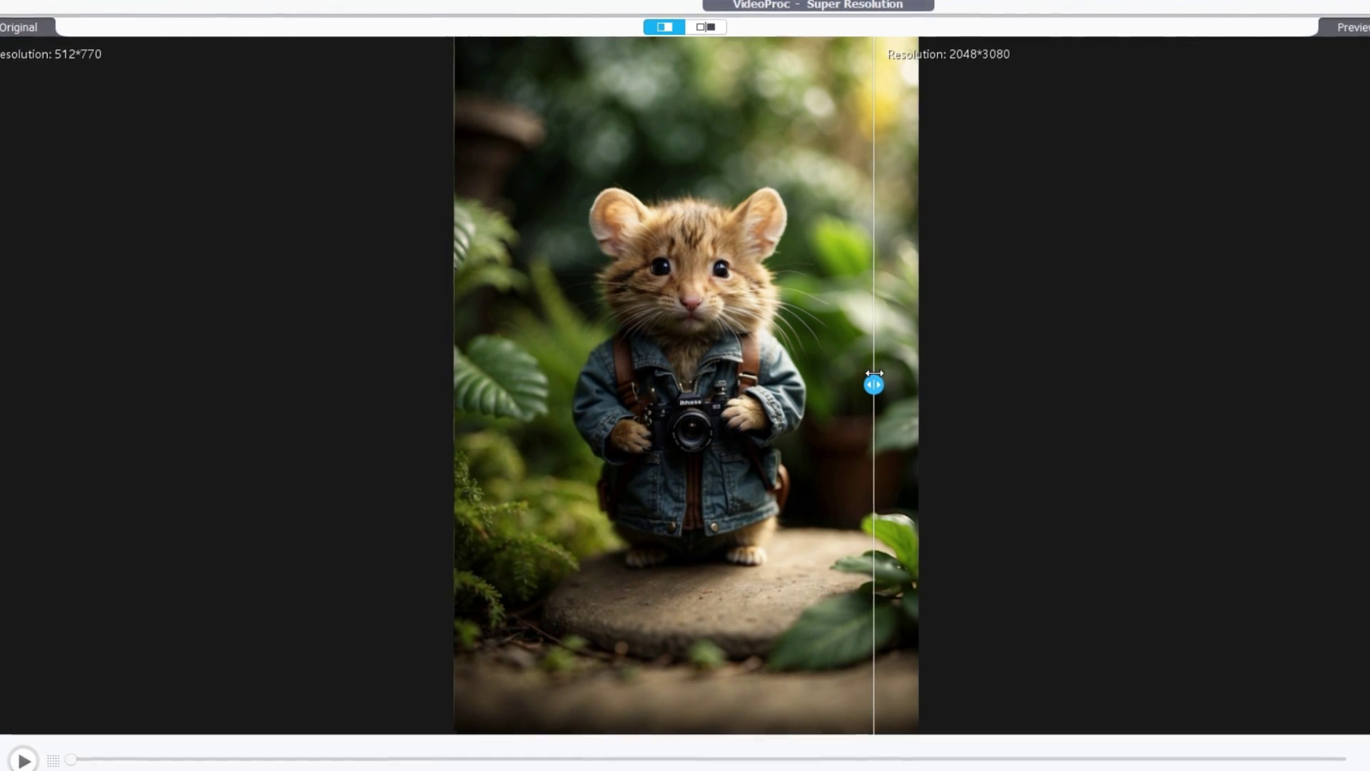
left_click_drag(877, 375, 434, 360)
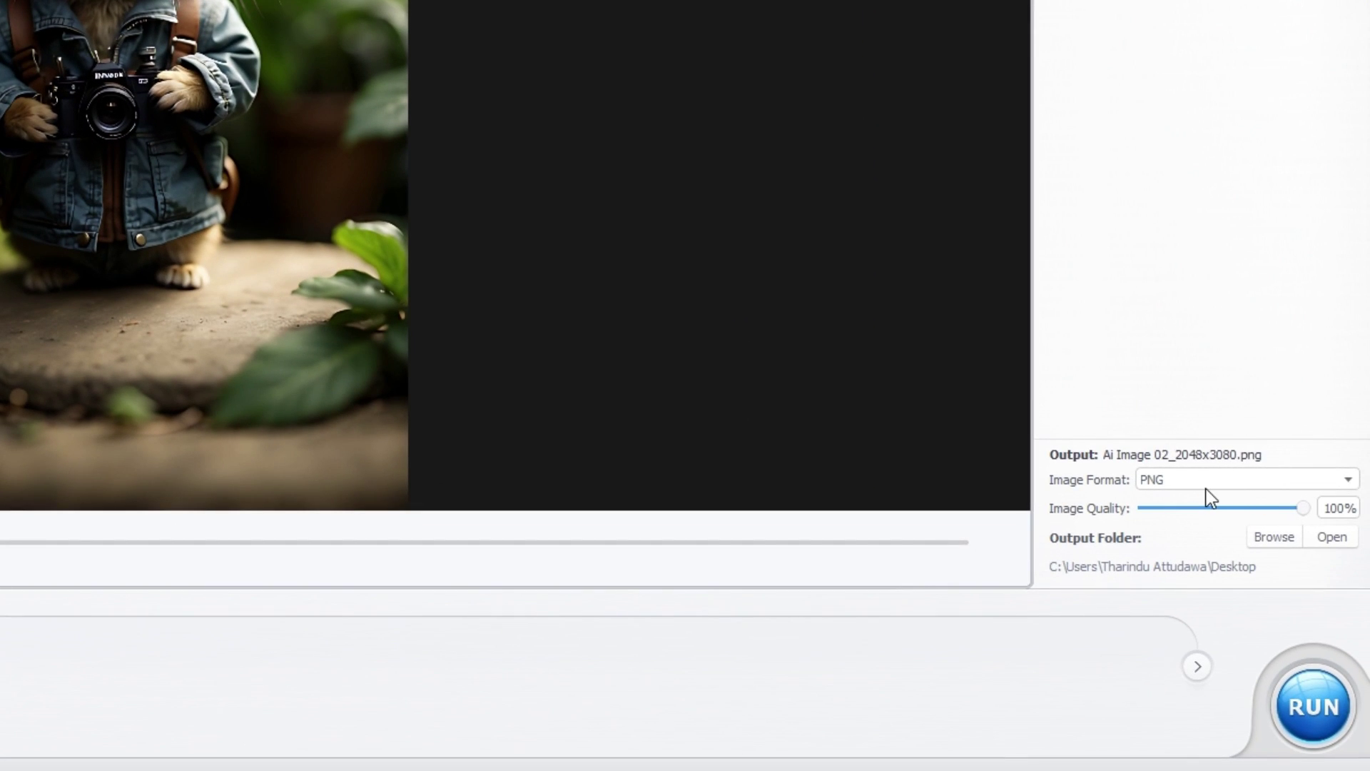
Step: Set the output image format to JPEG at 100% quality
left_click(1206, 478)
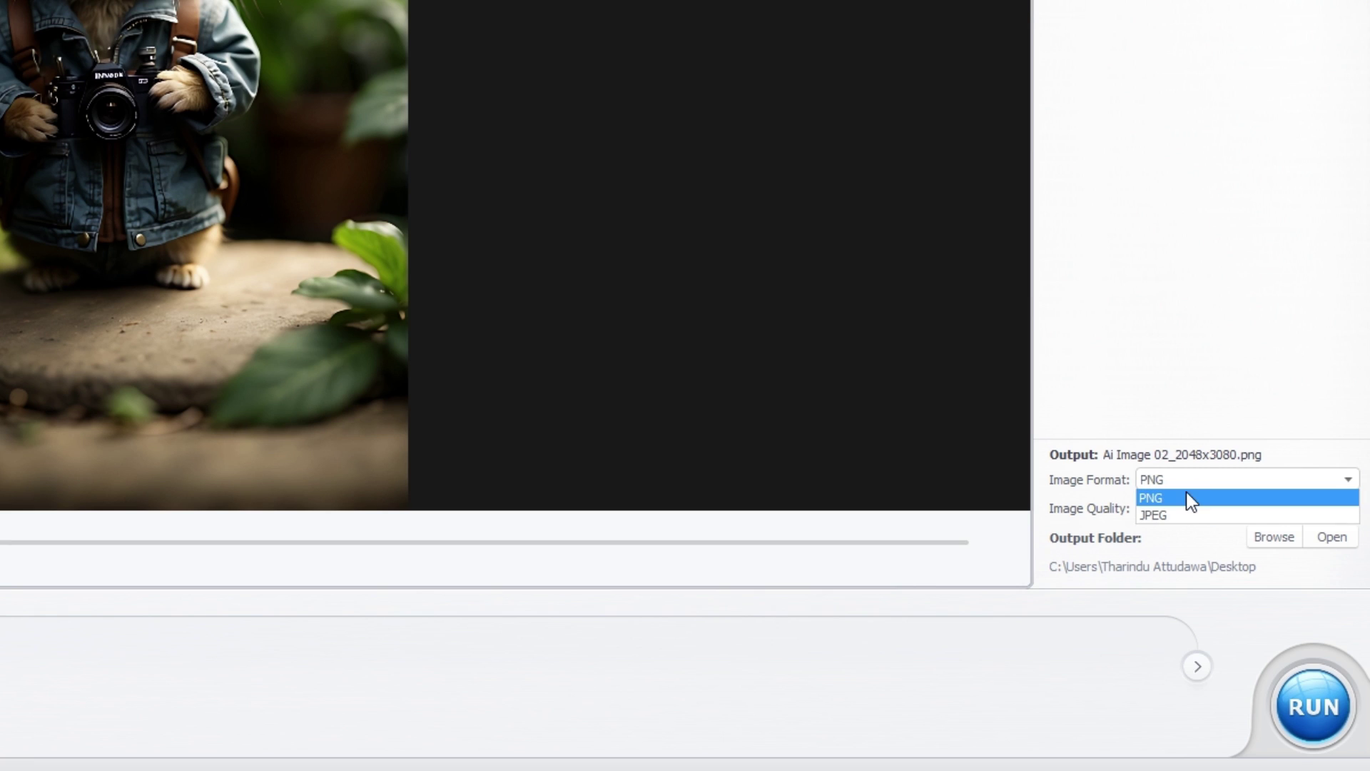
left_click(1190, 513)
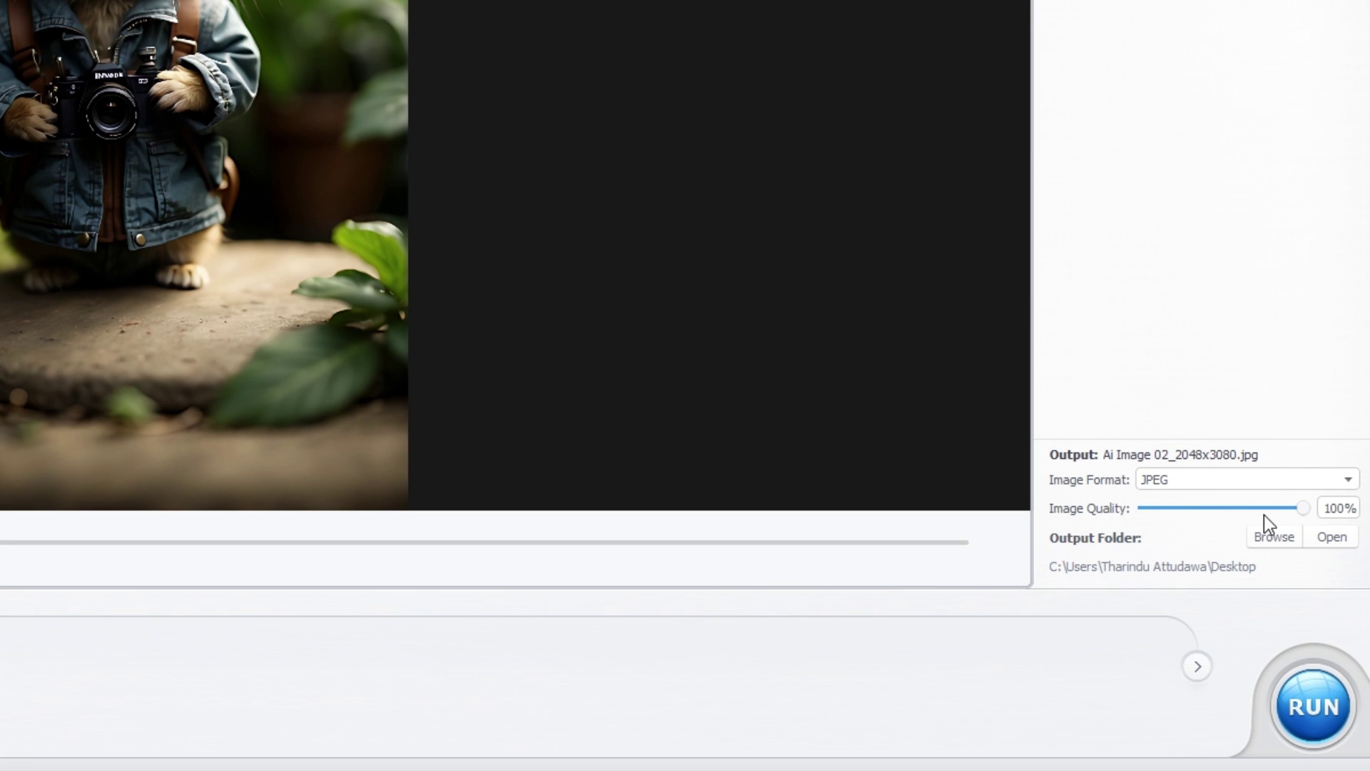
left_click_drag(1304, 511, 1184, 520)
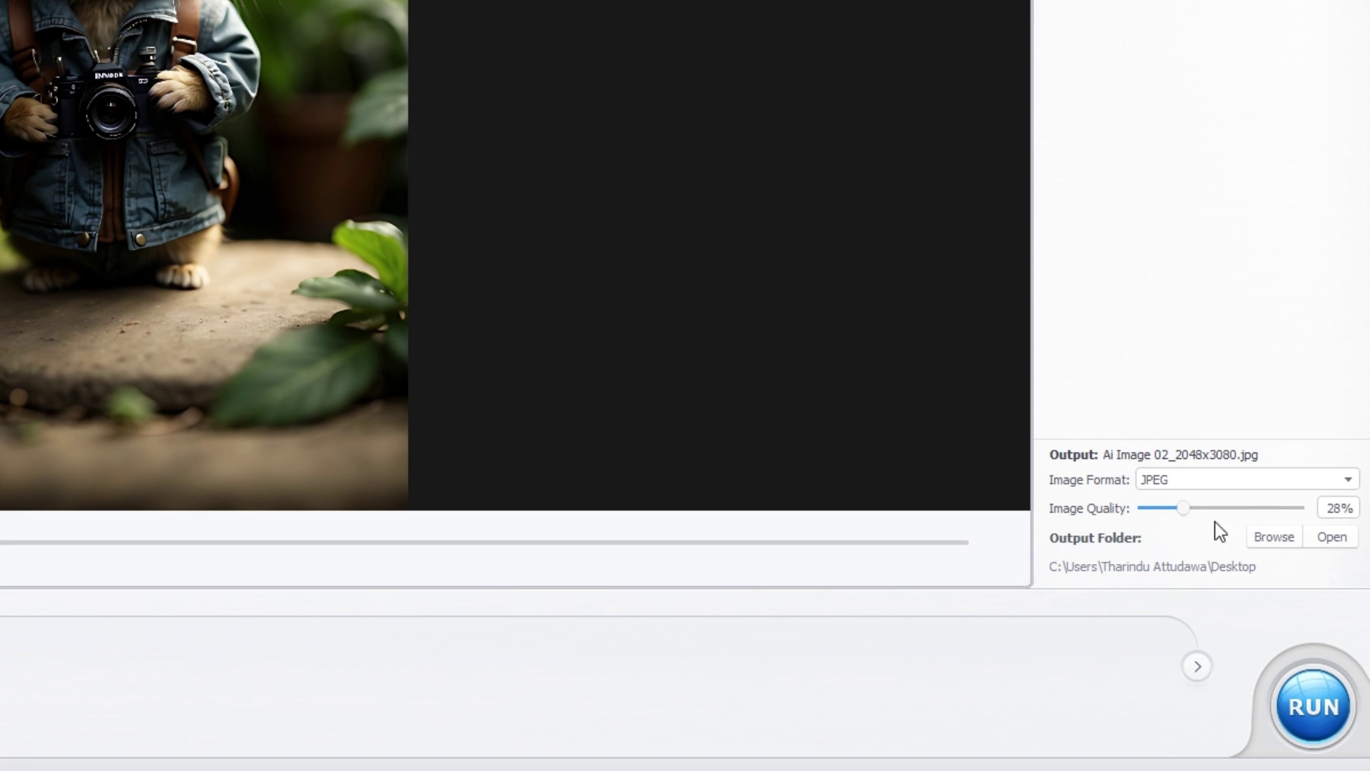
Step: Choose Desktop\Output as the destination folder and run the export
left_click(1277, 536)
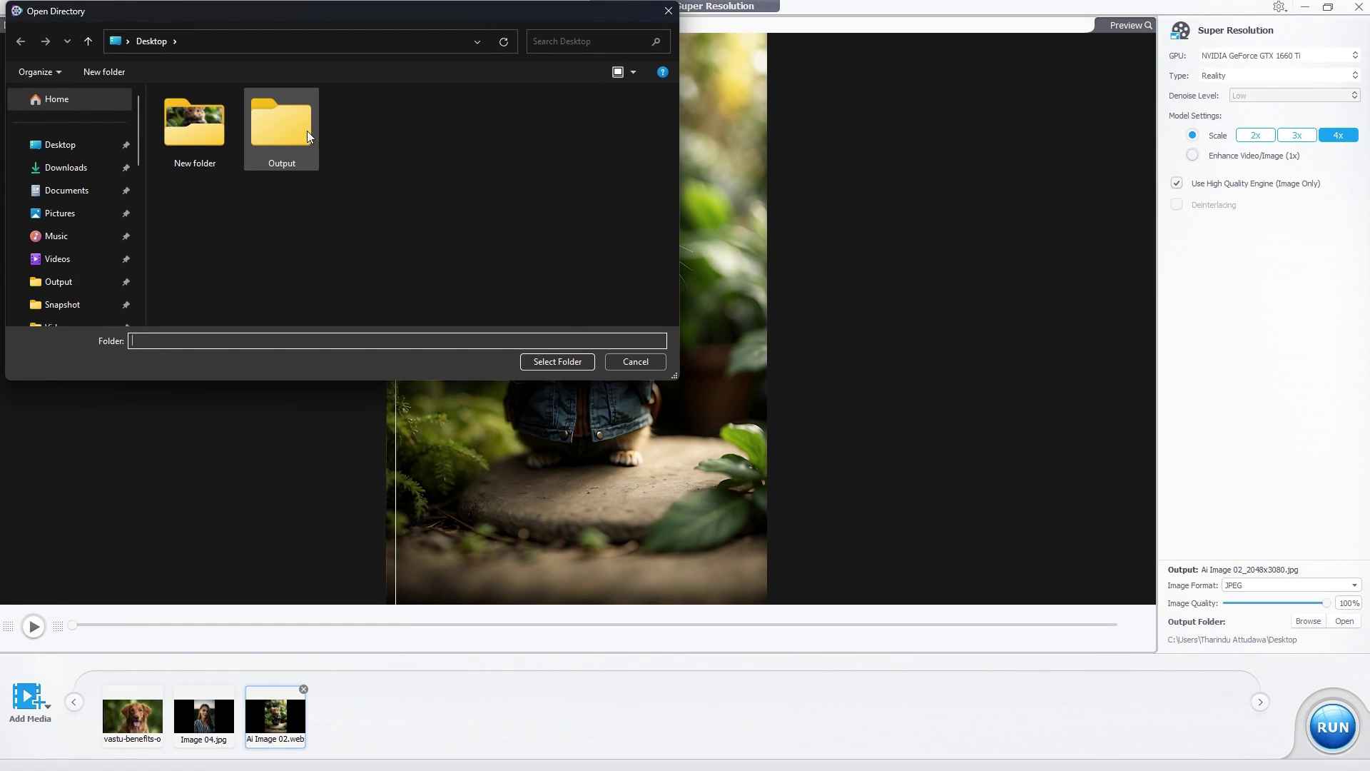
left_click(307, 130)
left_click(576, 366)
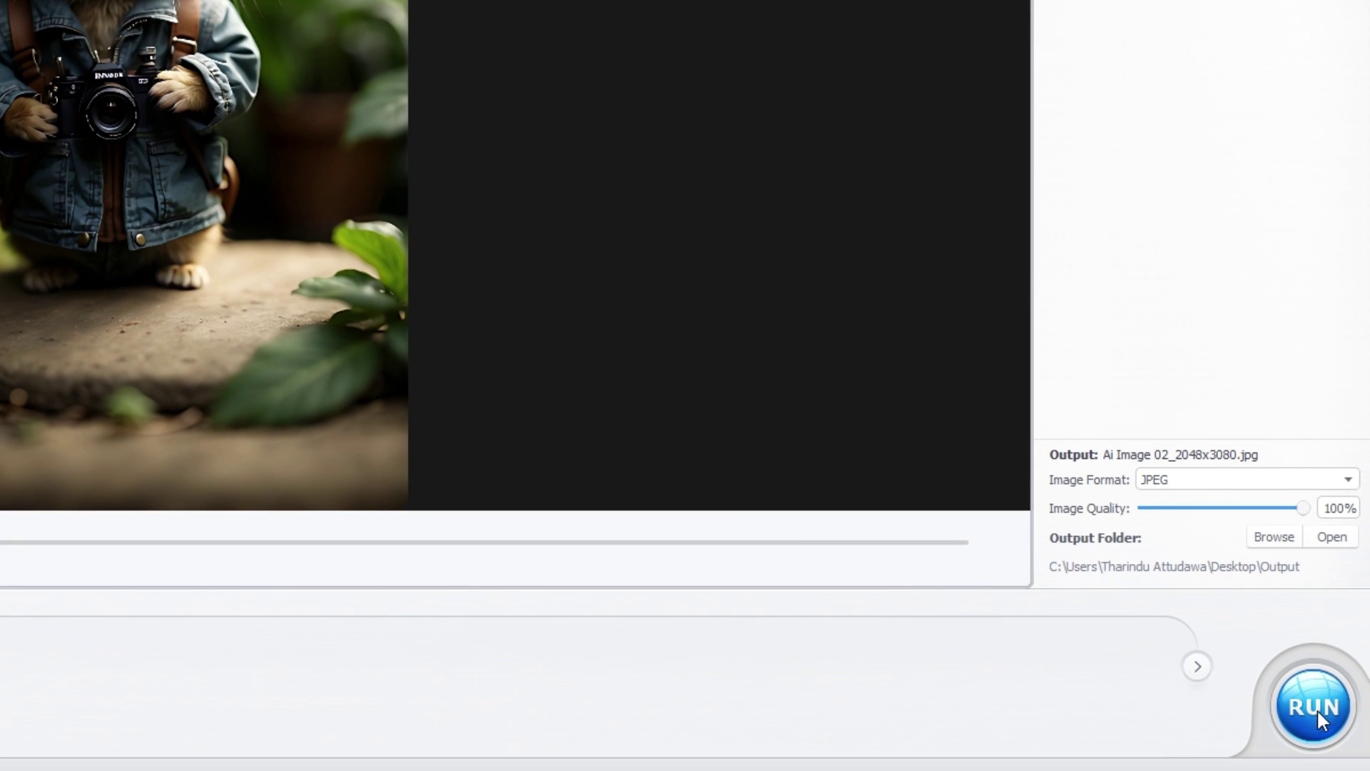
left_click(1315, 708)
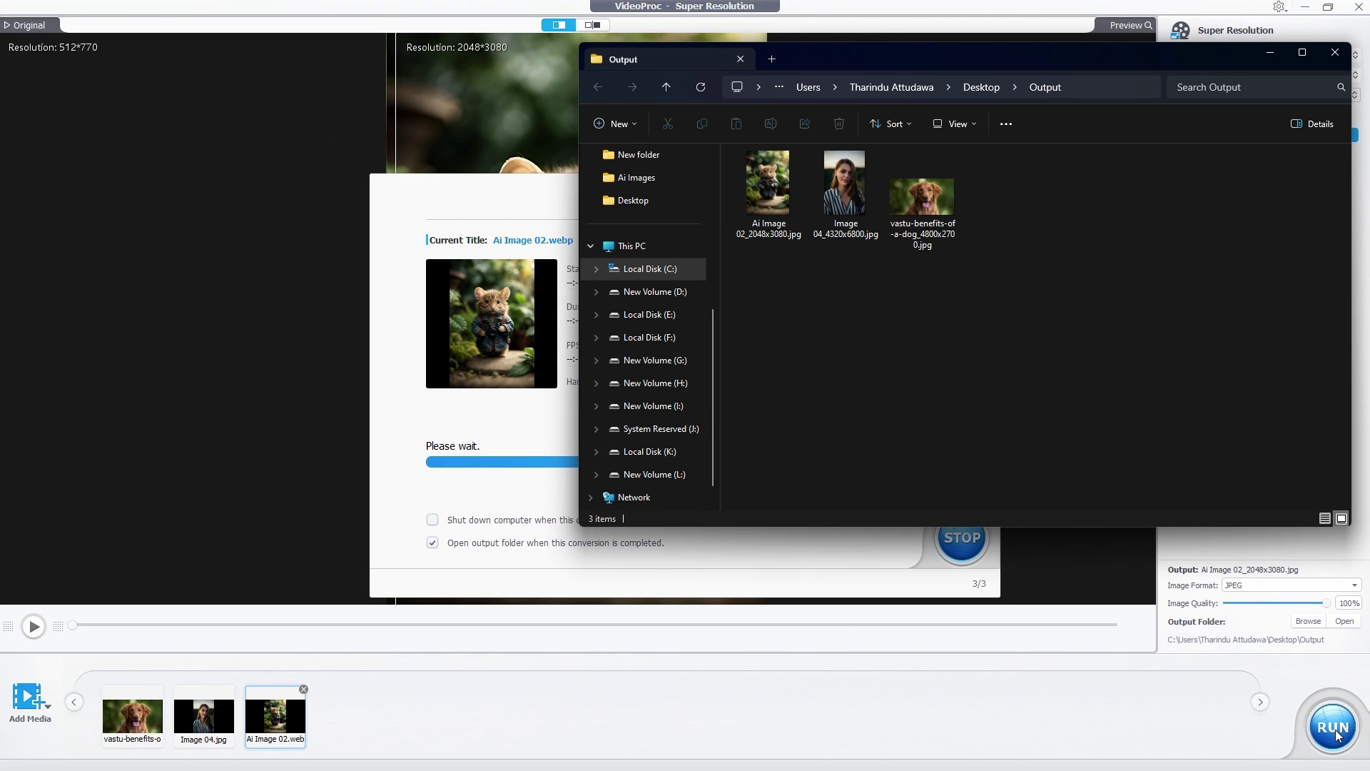
Step: Open Ai Image 02_2048x3080.jpg from Output and the original Ai Image 02.webp from New folder
double_click(749, 200)
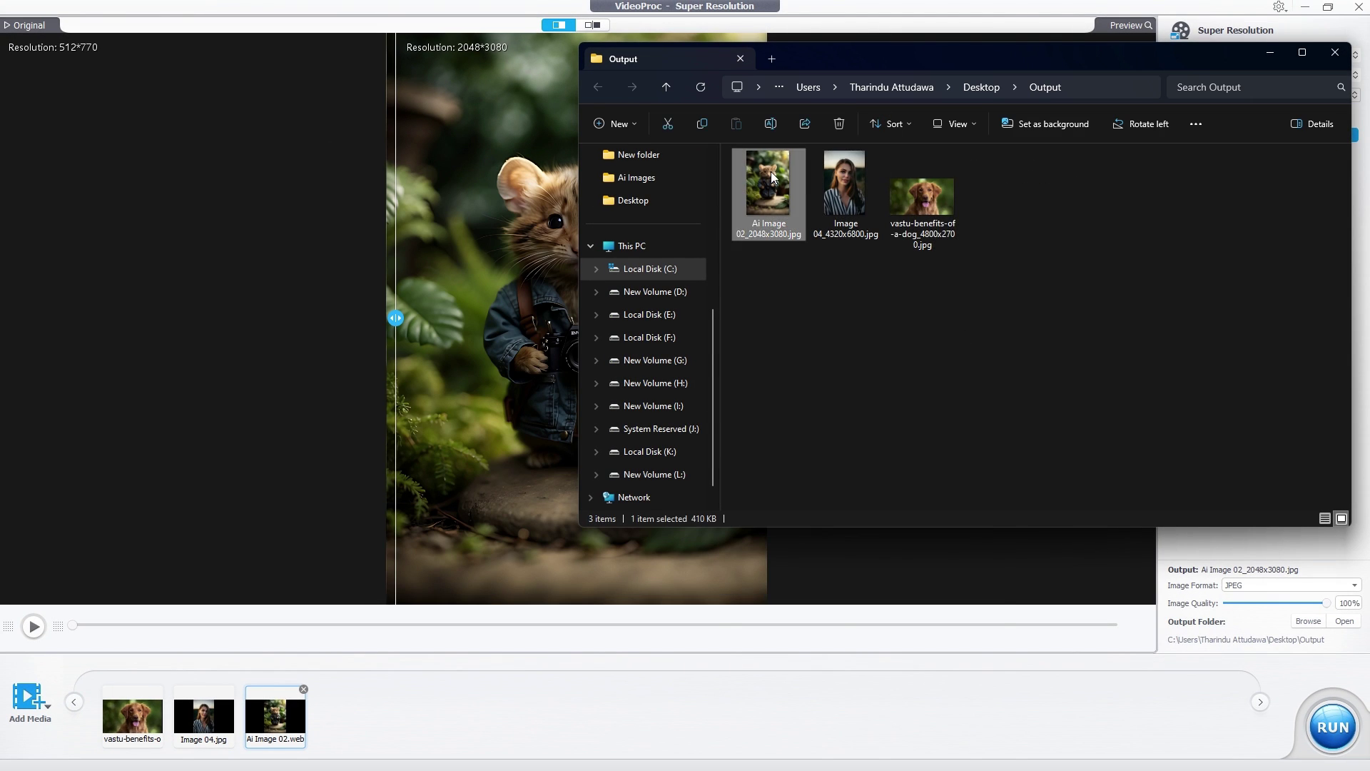
scroll(621, 342, "up", 3)
left_click(614, 360)
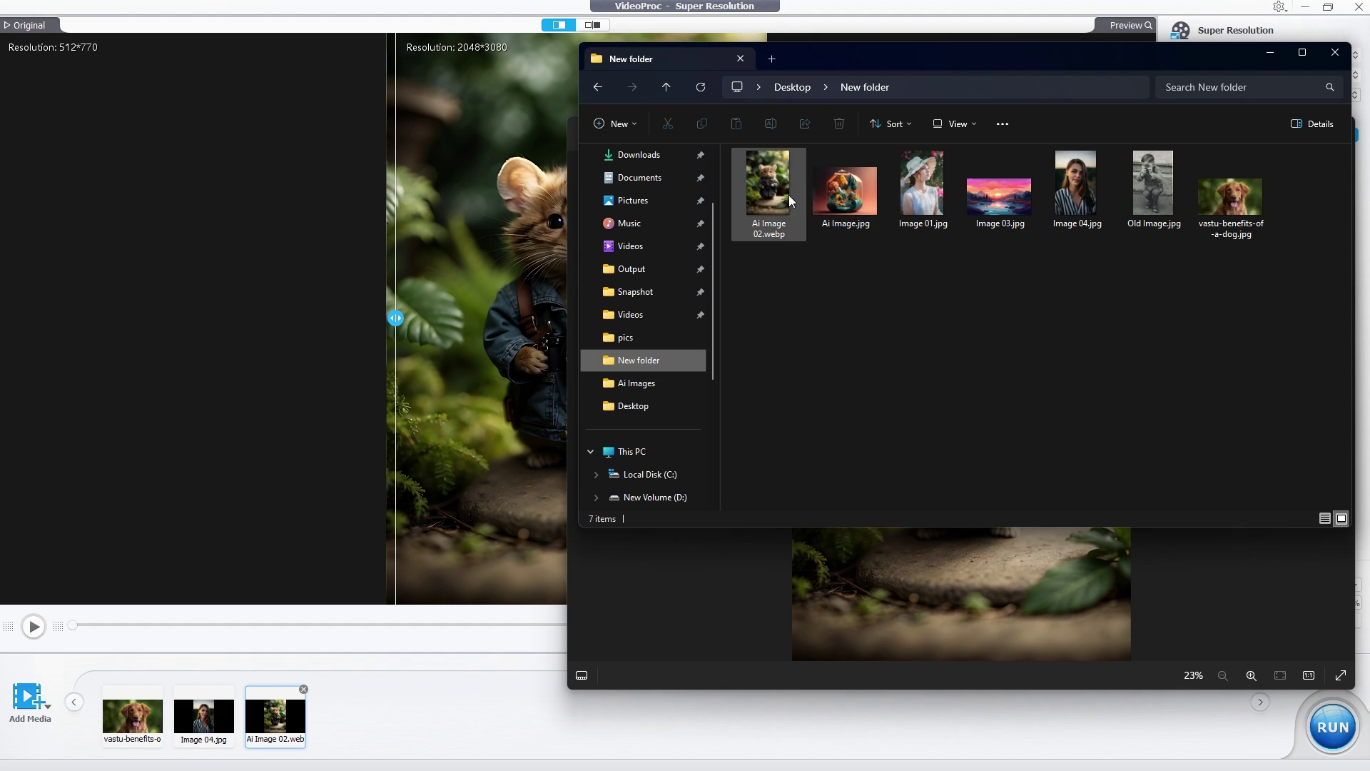
double_click(769, 189)
Step: Snap the original and upscaled mouse images to the left and right halves and zoom in
mouse_move(772, 151)
left_click(659, 204)
left_click(1027, 321)
scroll(342, 321, "up", 5)
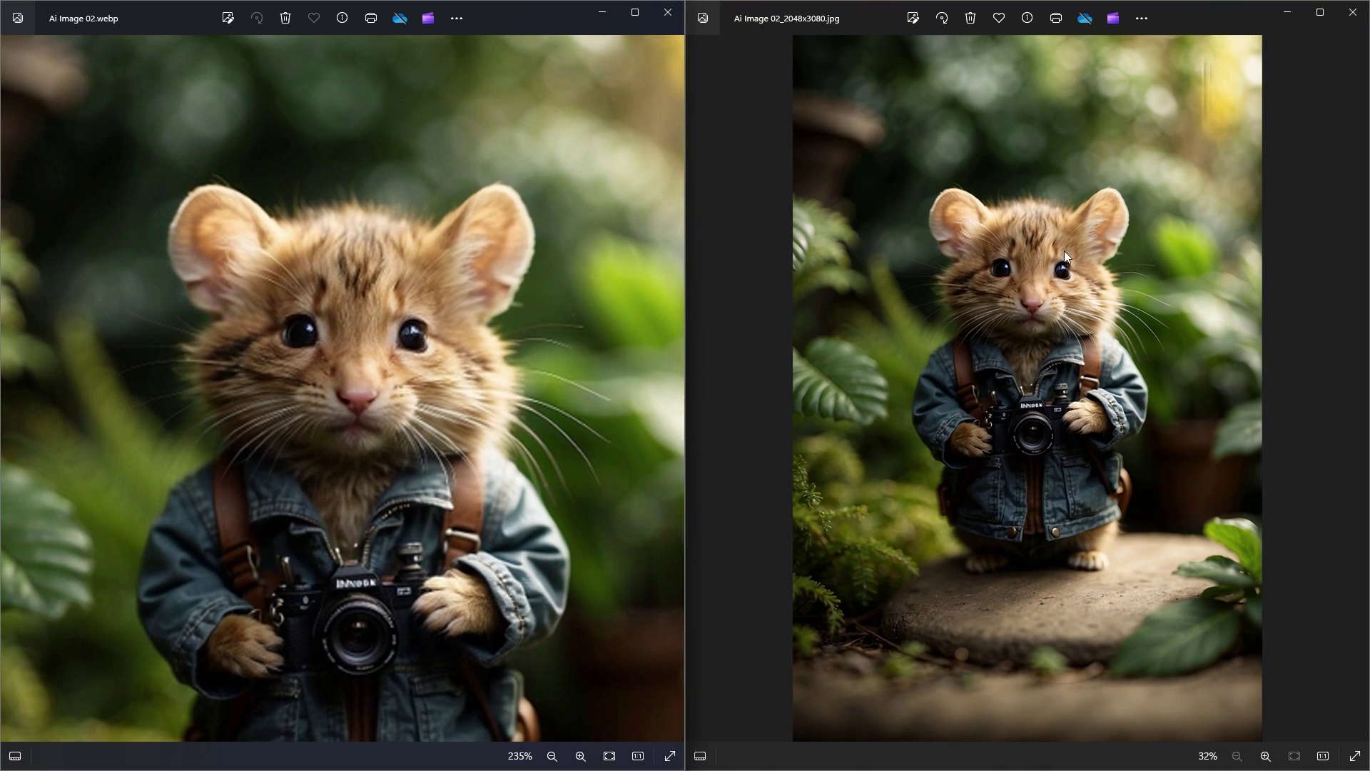
scroll(932, 317, "up", 5)
scroll(932, 318, "down", 3)
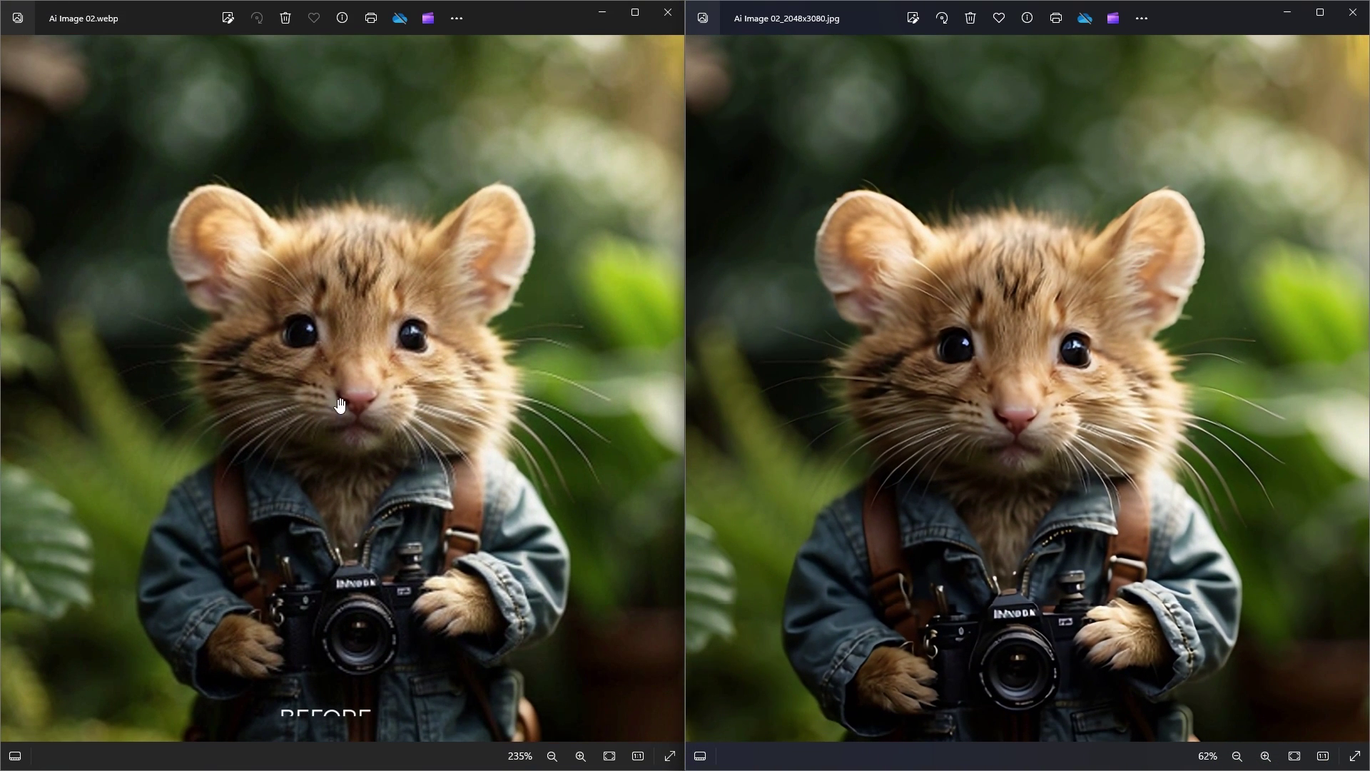
Step: Pan both mouse images to the camera to compare matching detail, adjusting the zoom
left_click_drag(439, 428, 454, 196)
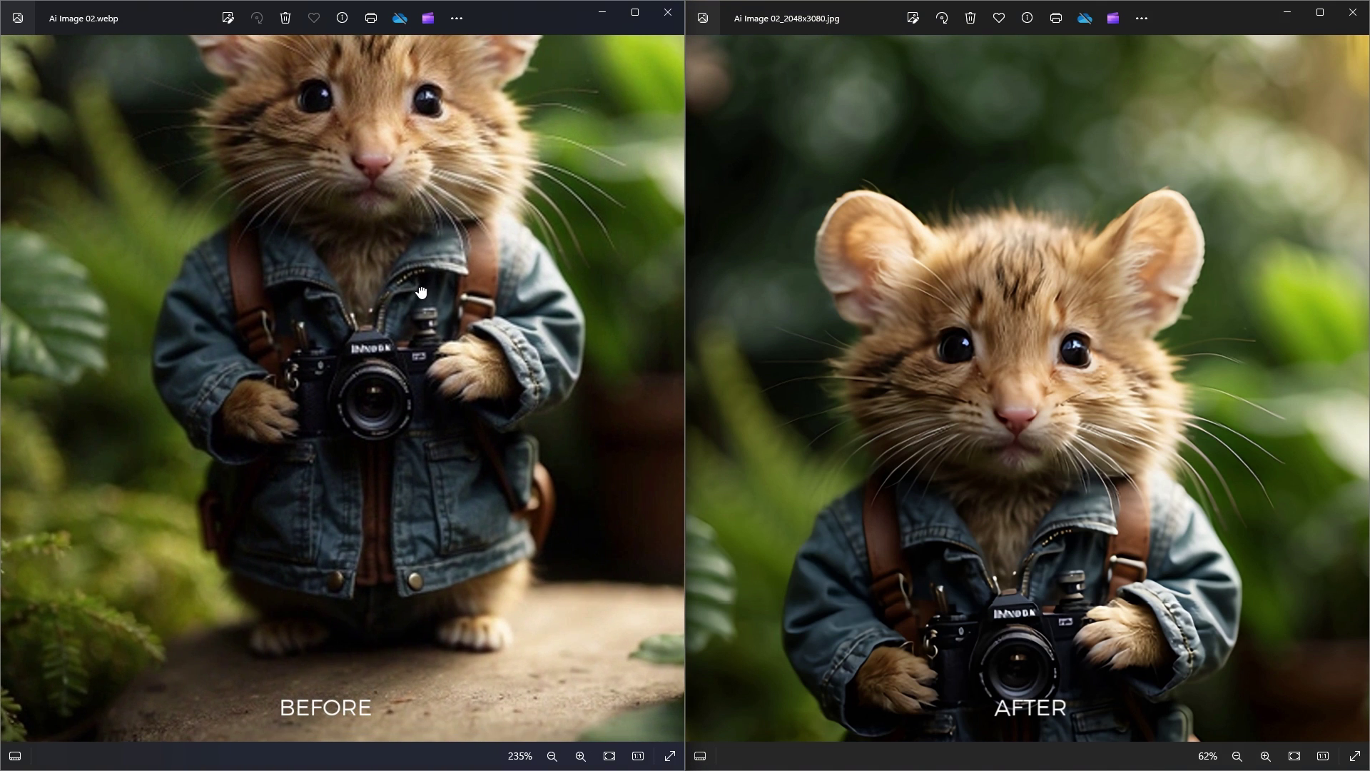
left_click_drag(1157, 535, 1131, 318)
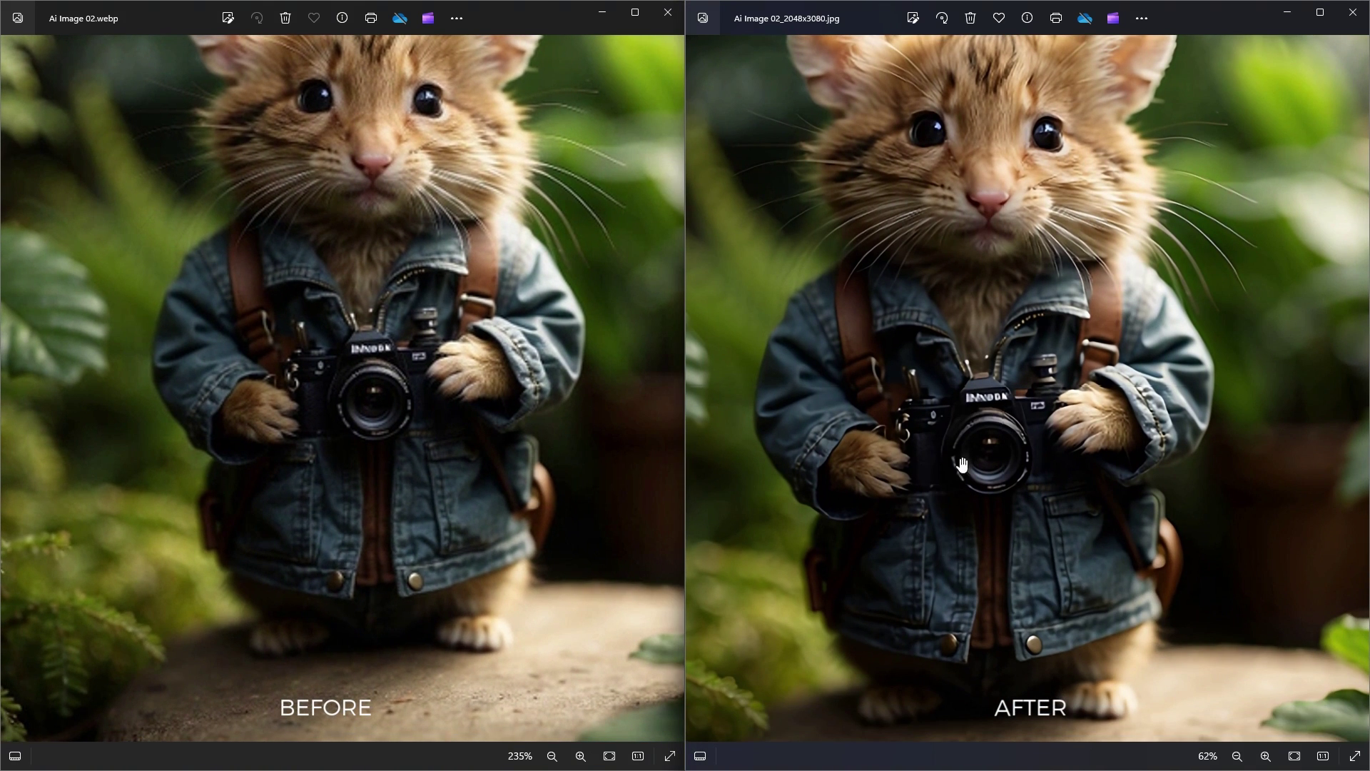
scroll(423, 428, "down", 3)
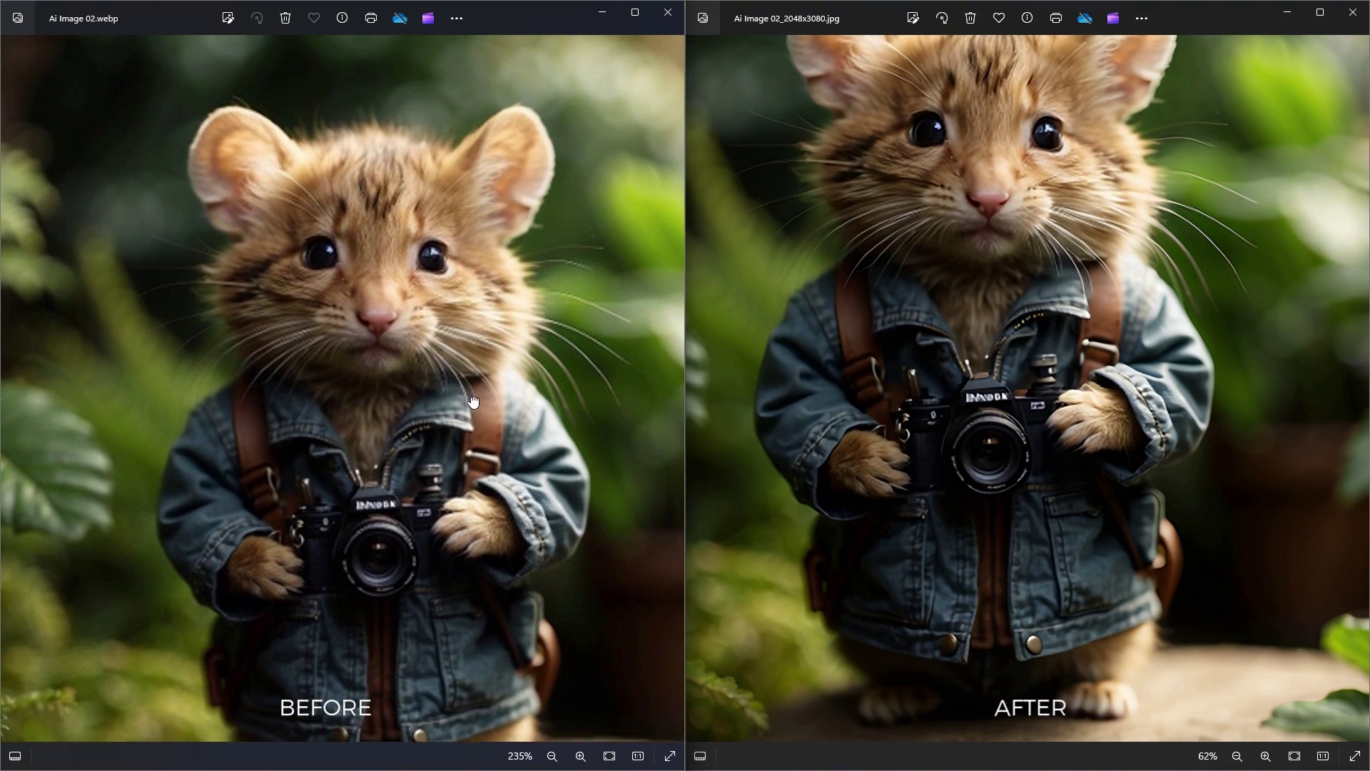
scroll(1077, 341, "down", 4)
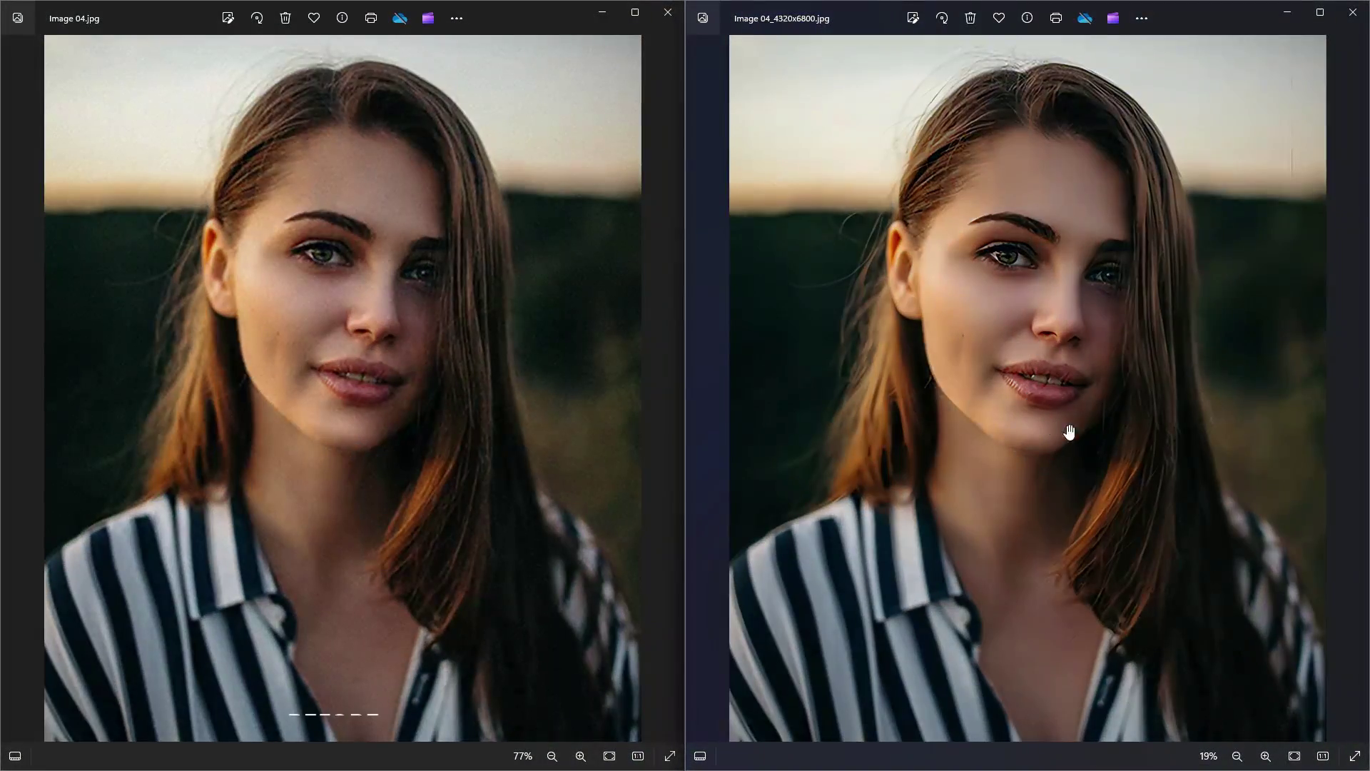
scroll(1094, 413, "down", 3)
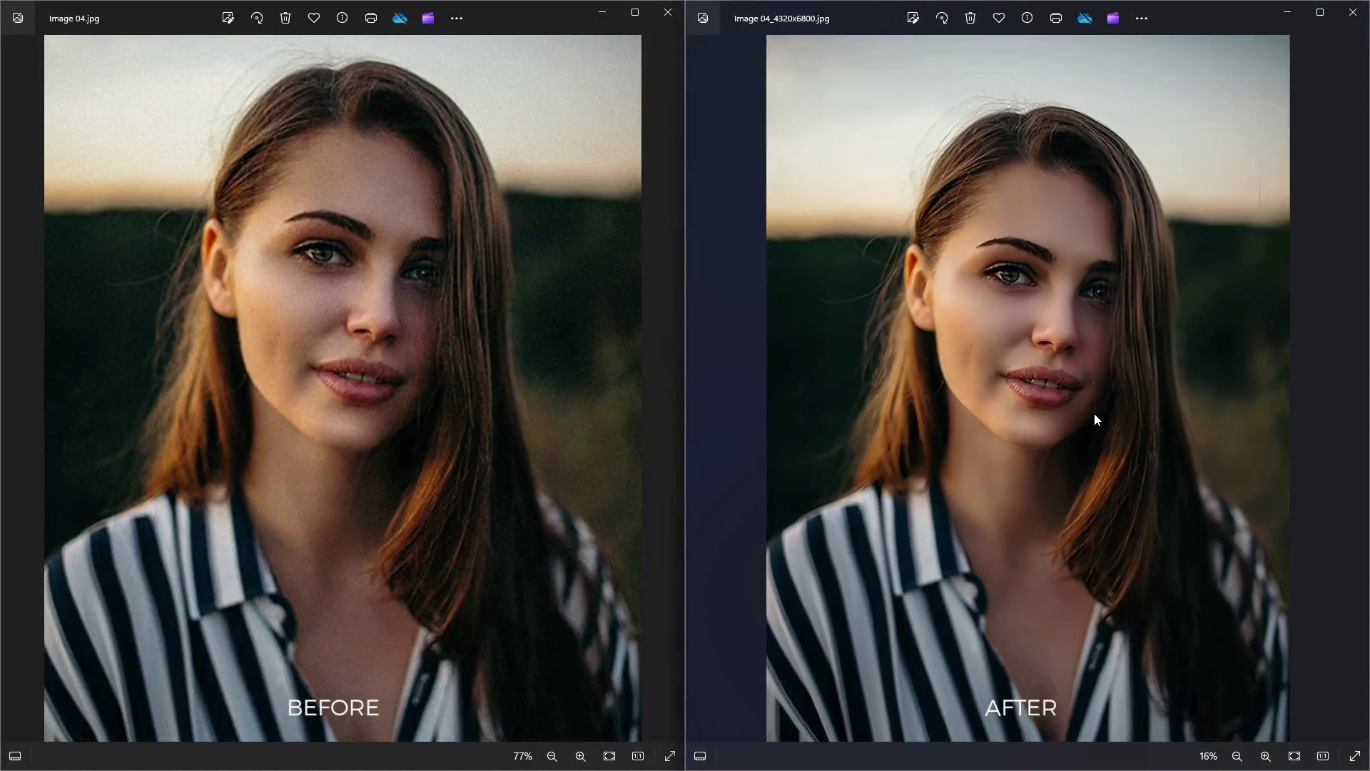
scroll(351, 370, "down", 2)
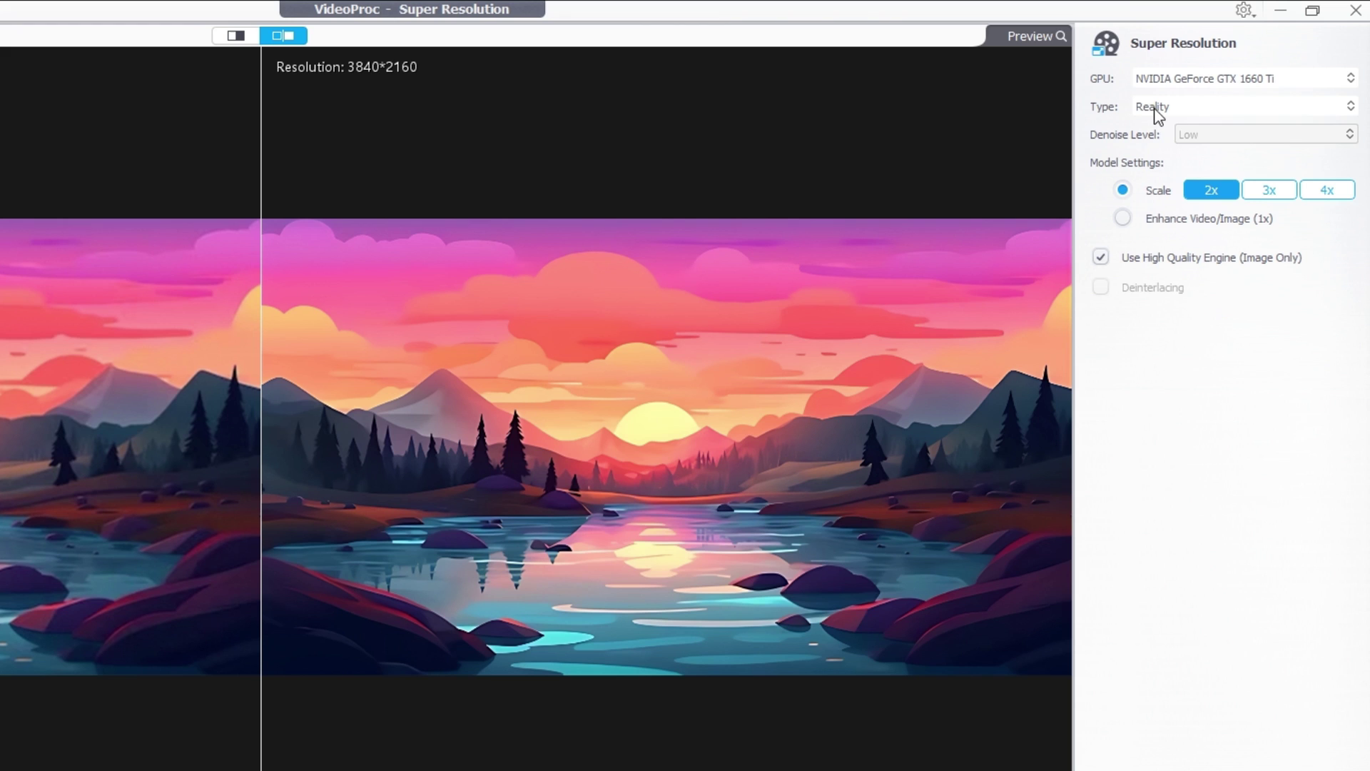
Step: Use the Anime model with Low denoising on the landscape, sliding the divider to show the original
left_click(1221, 76)
left_click(1153, 123)
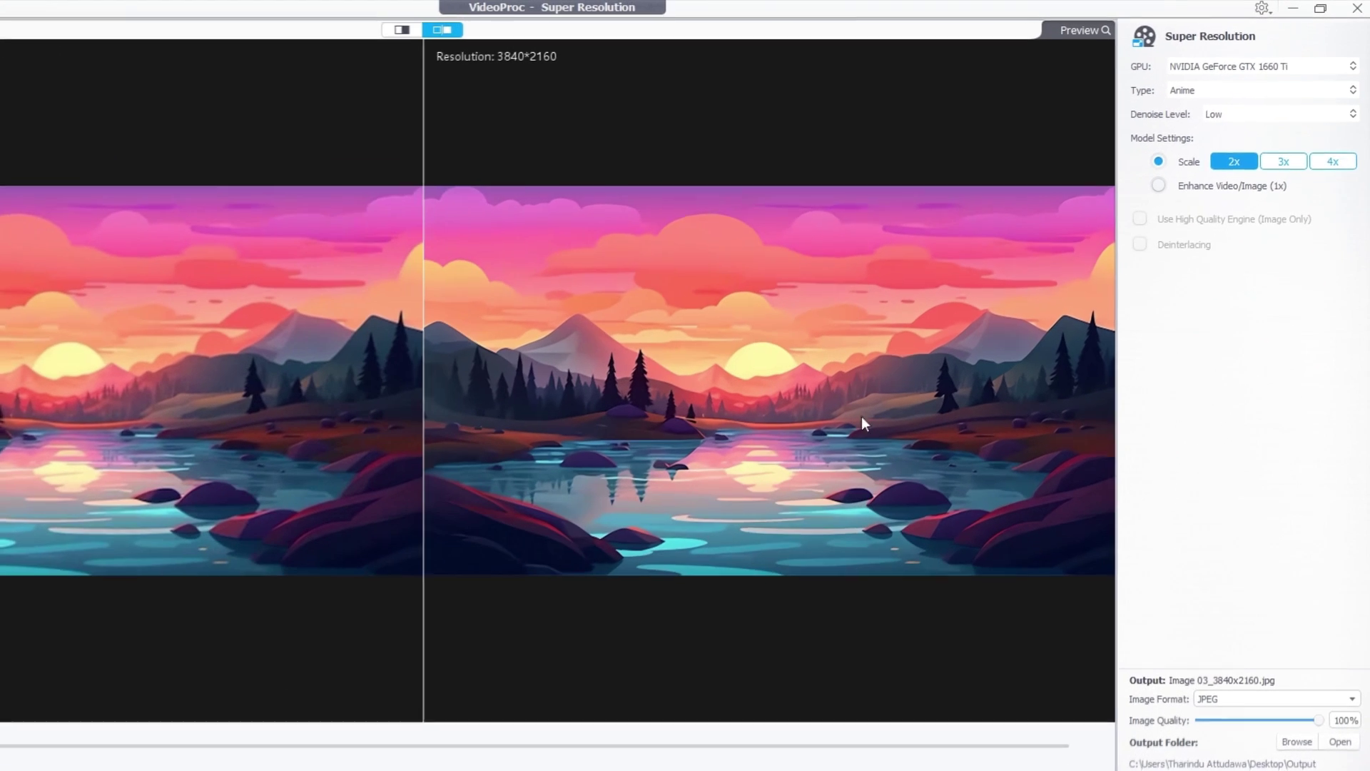
left_click(1233, 115)
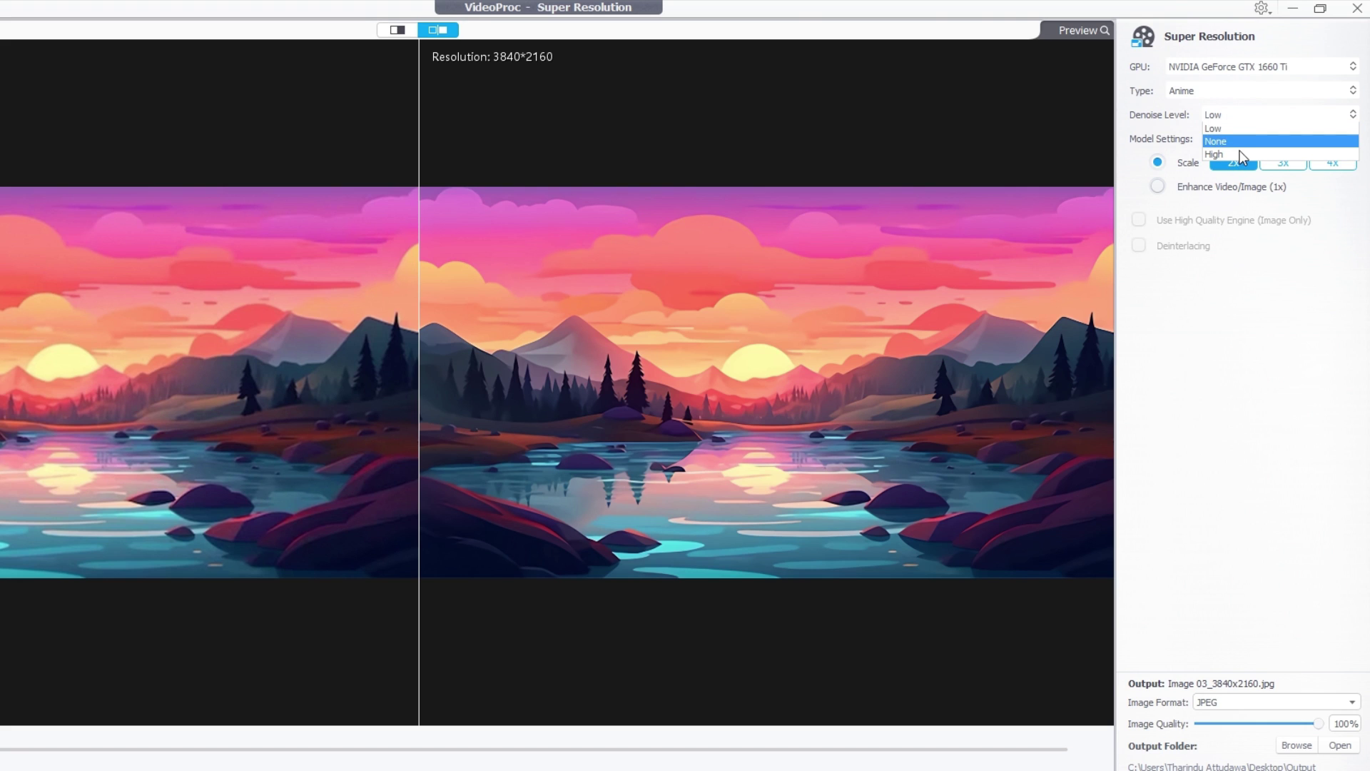
left_click(1246, 128)
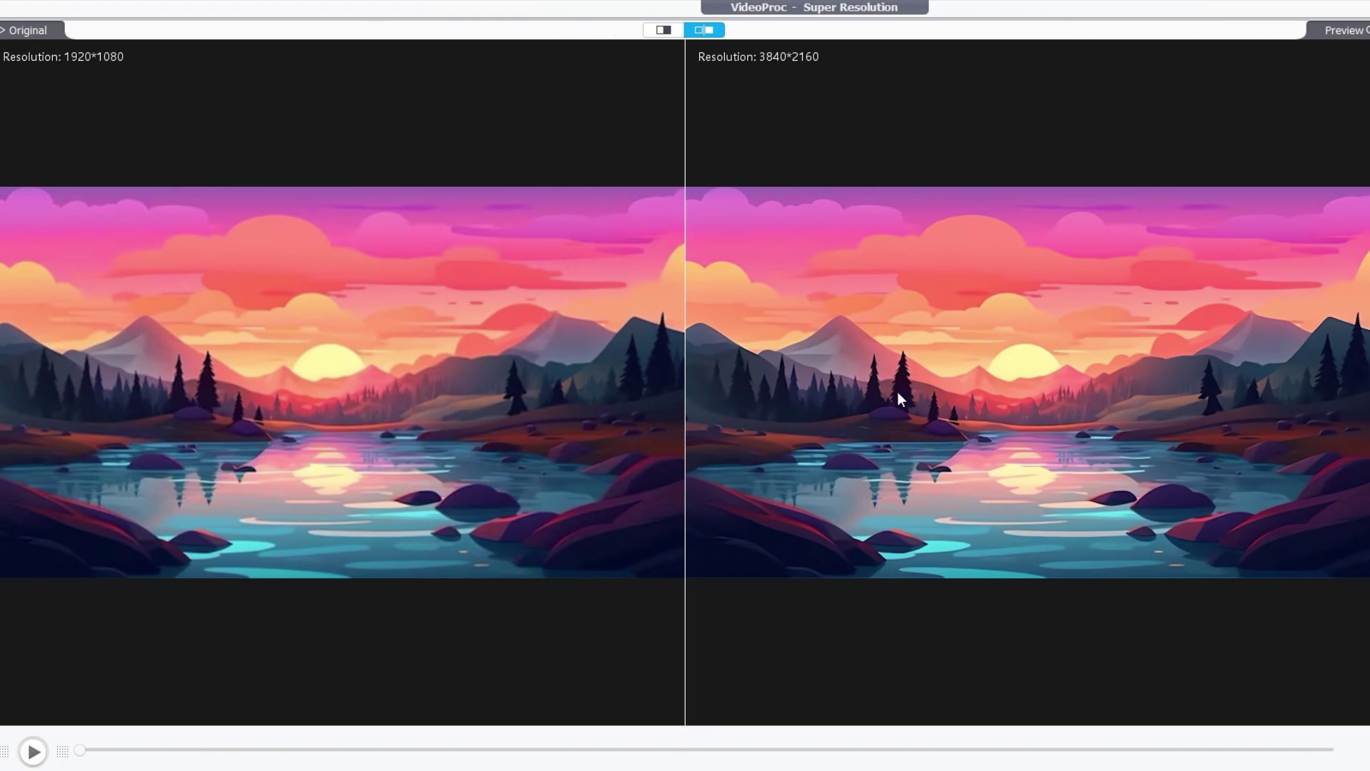
left_click_drag(683, 386, 1253, 385)
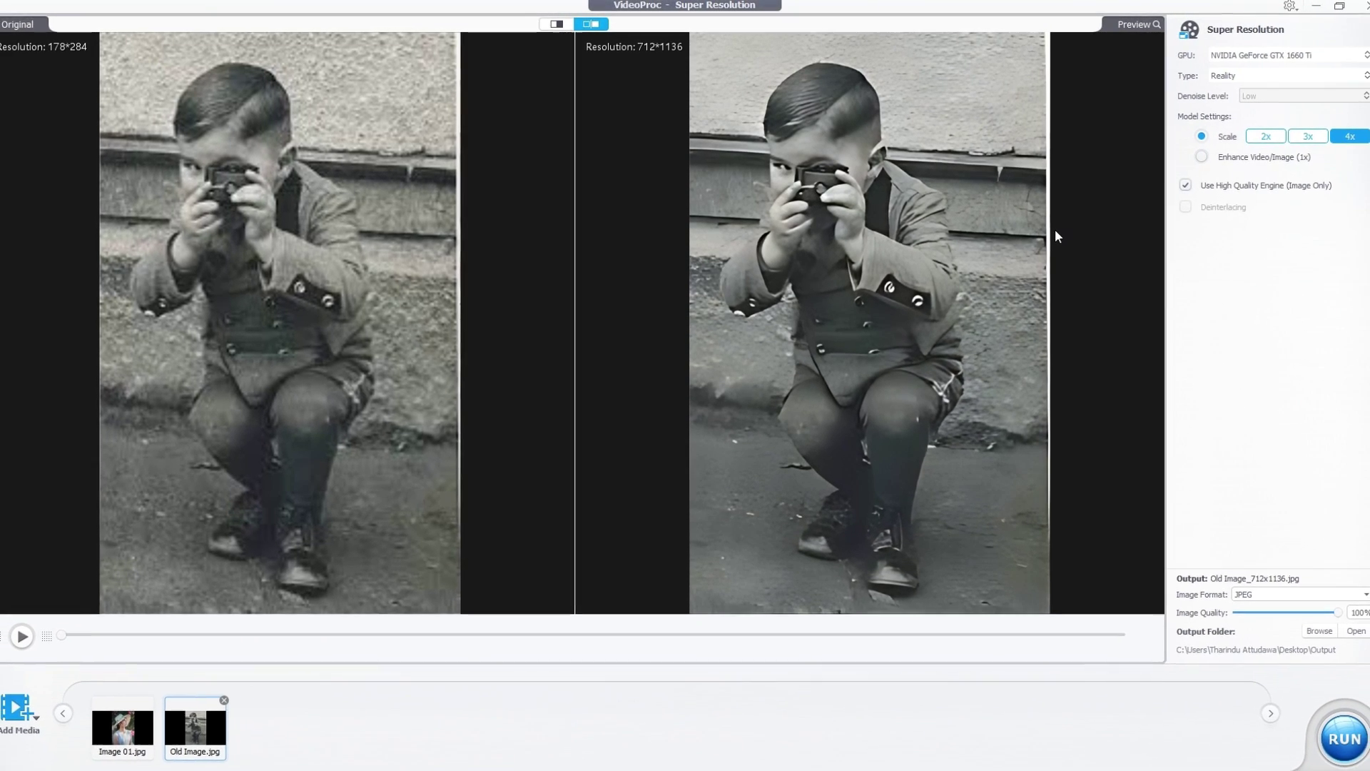
Step: Choose Enhance Video/Image (1x) for the old photo and switch to split-slider comparison view
left_click(1192, 155)
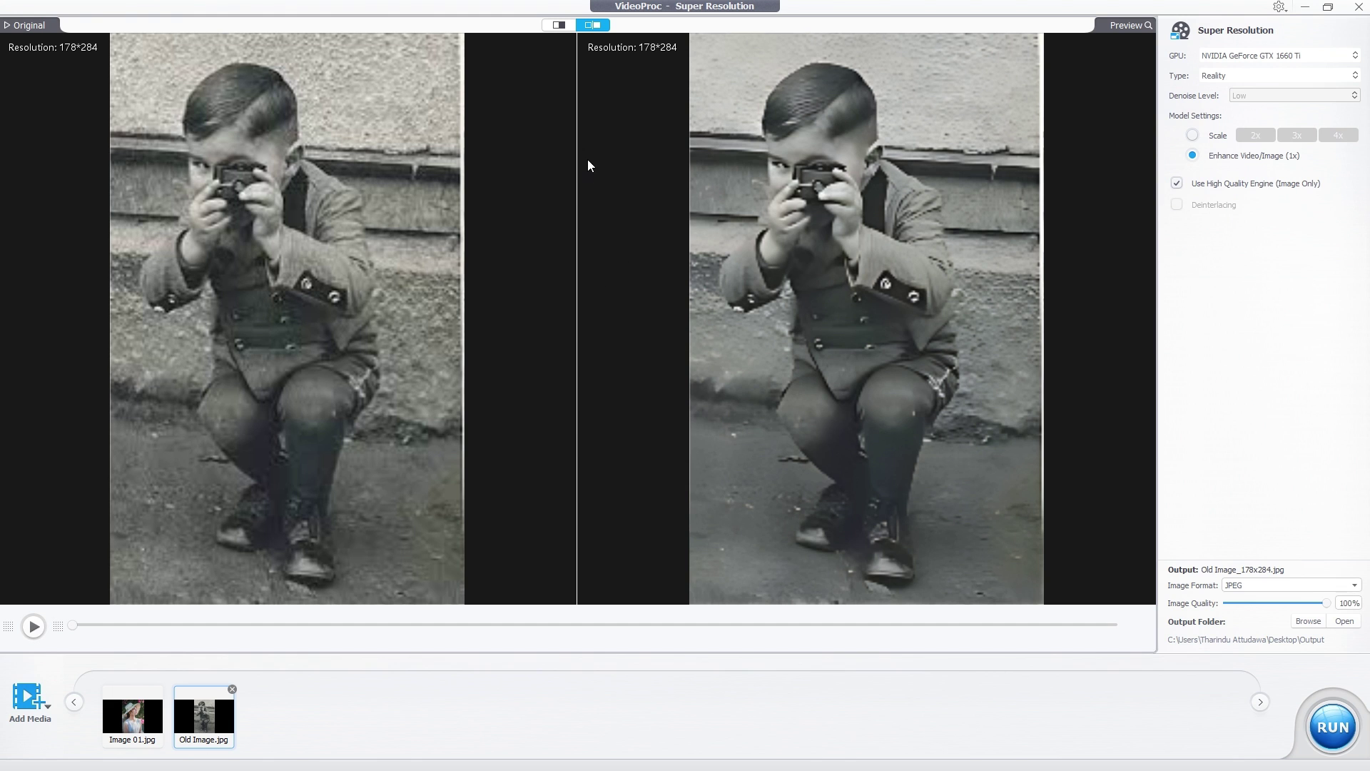
left_click(559, 27)
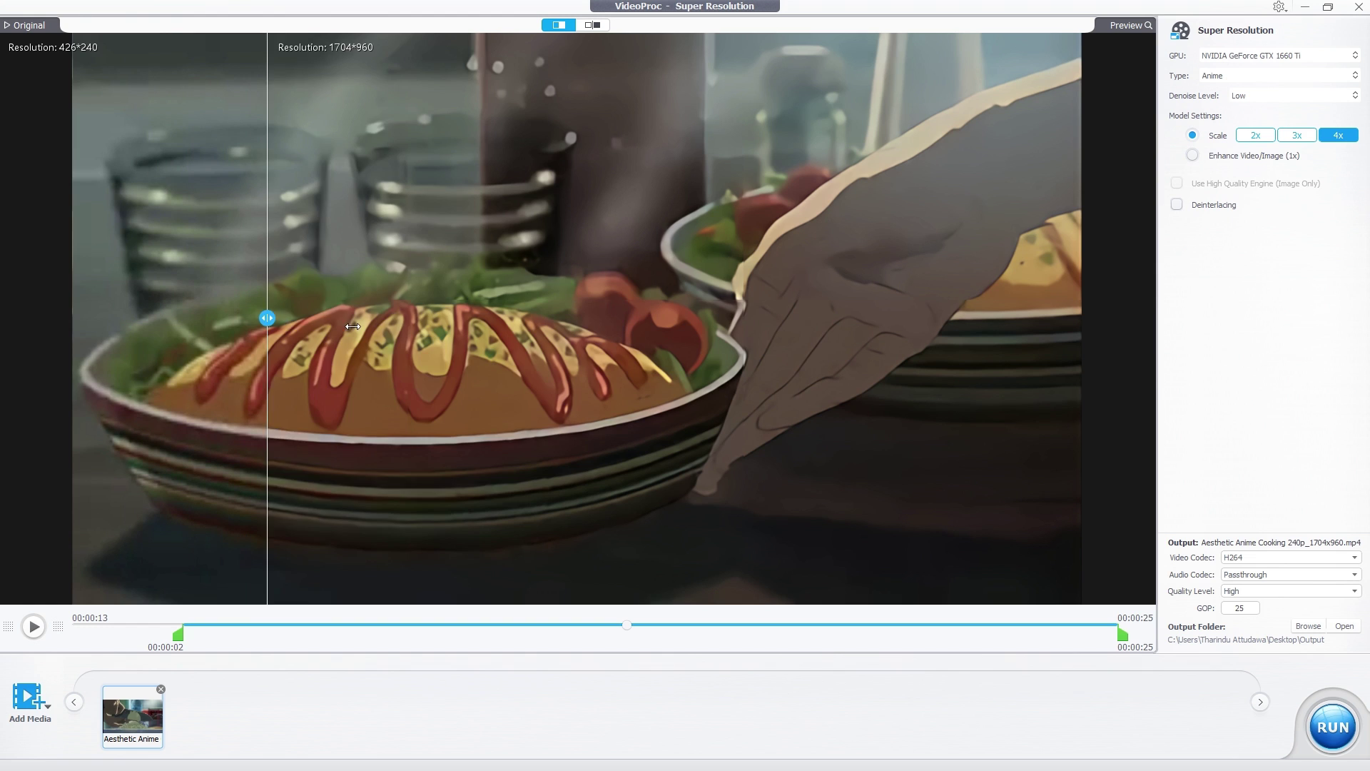
Step: Drag the compare divider far left to show the 1704*960 Anime upscale across most of the frame
left_click_drag(1043, 331, 229, 318)
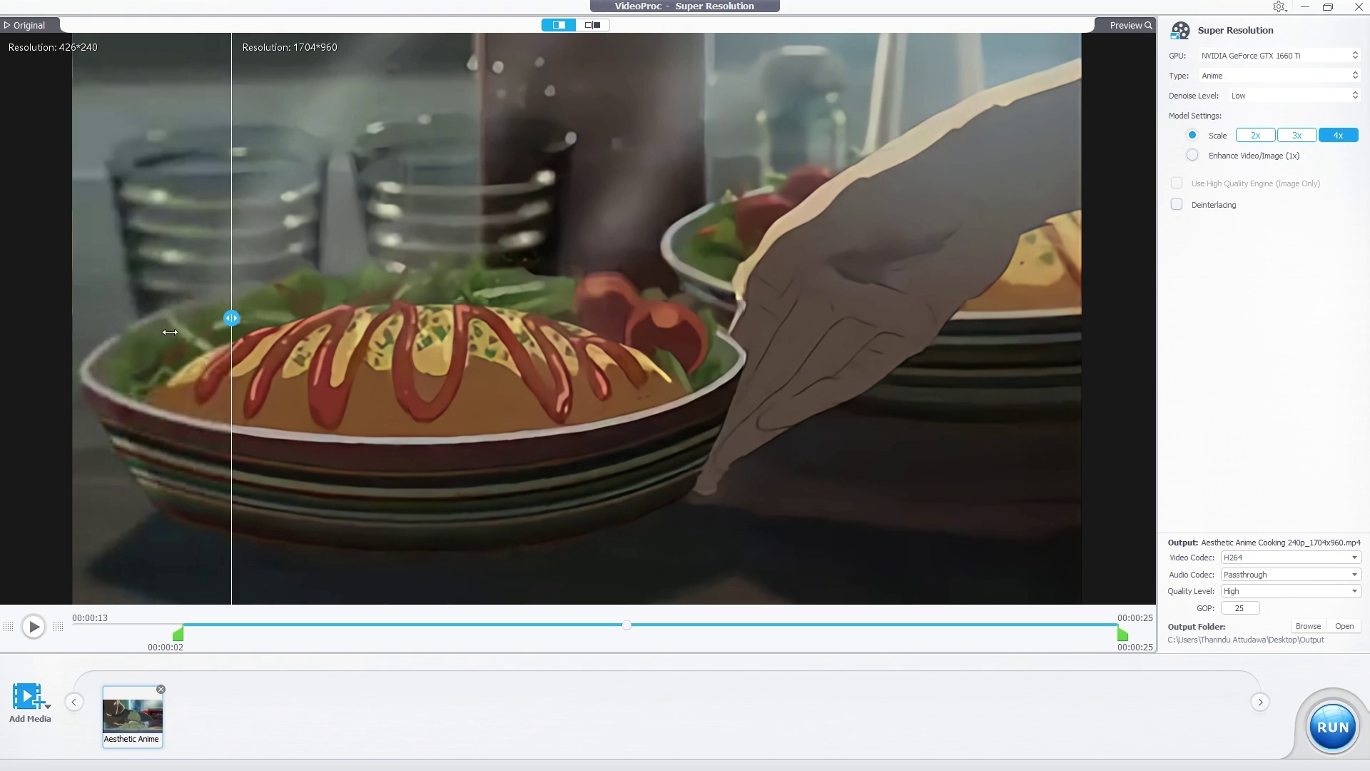
left_click_drag(229, 318, 106, 317)
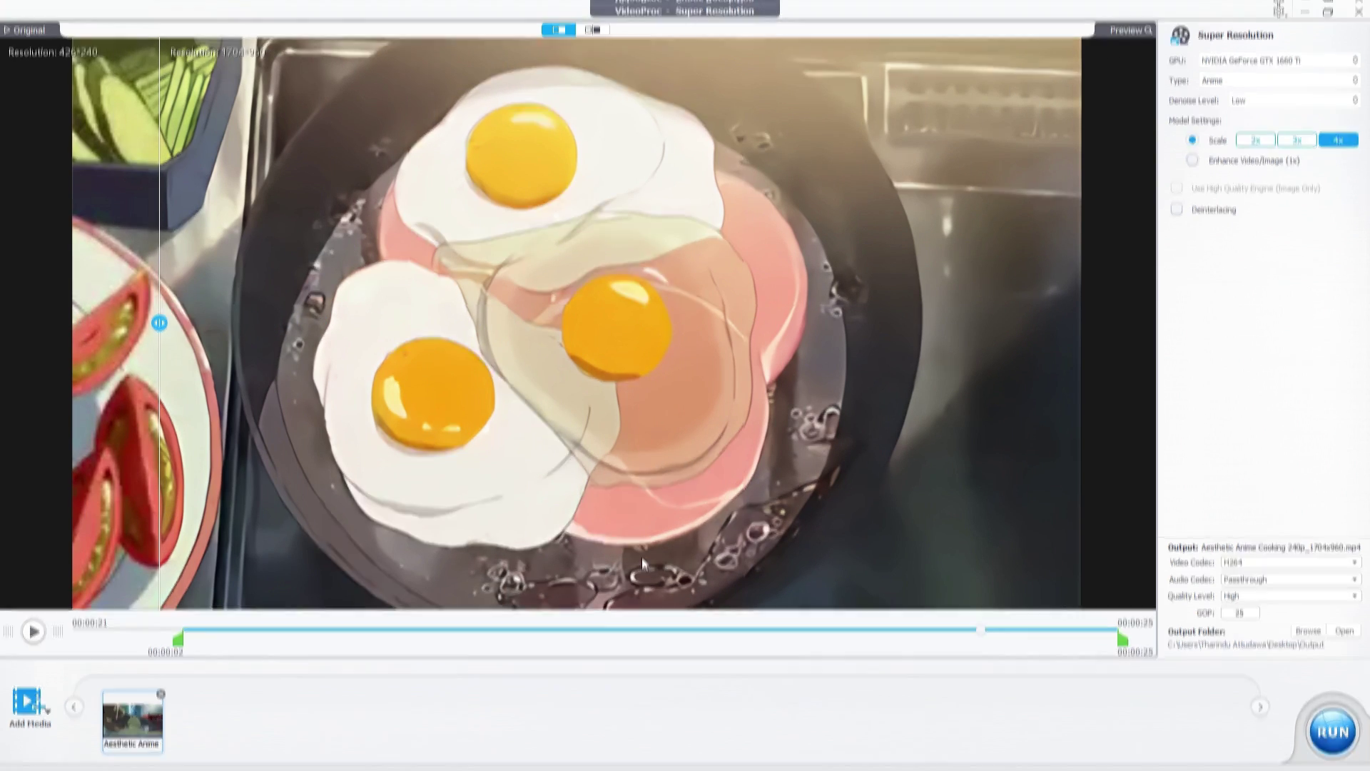
Step: Run the export of the anime cooking clip to a 1704x960 MP4
left_click(1331, 724)
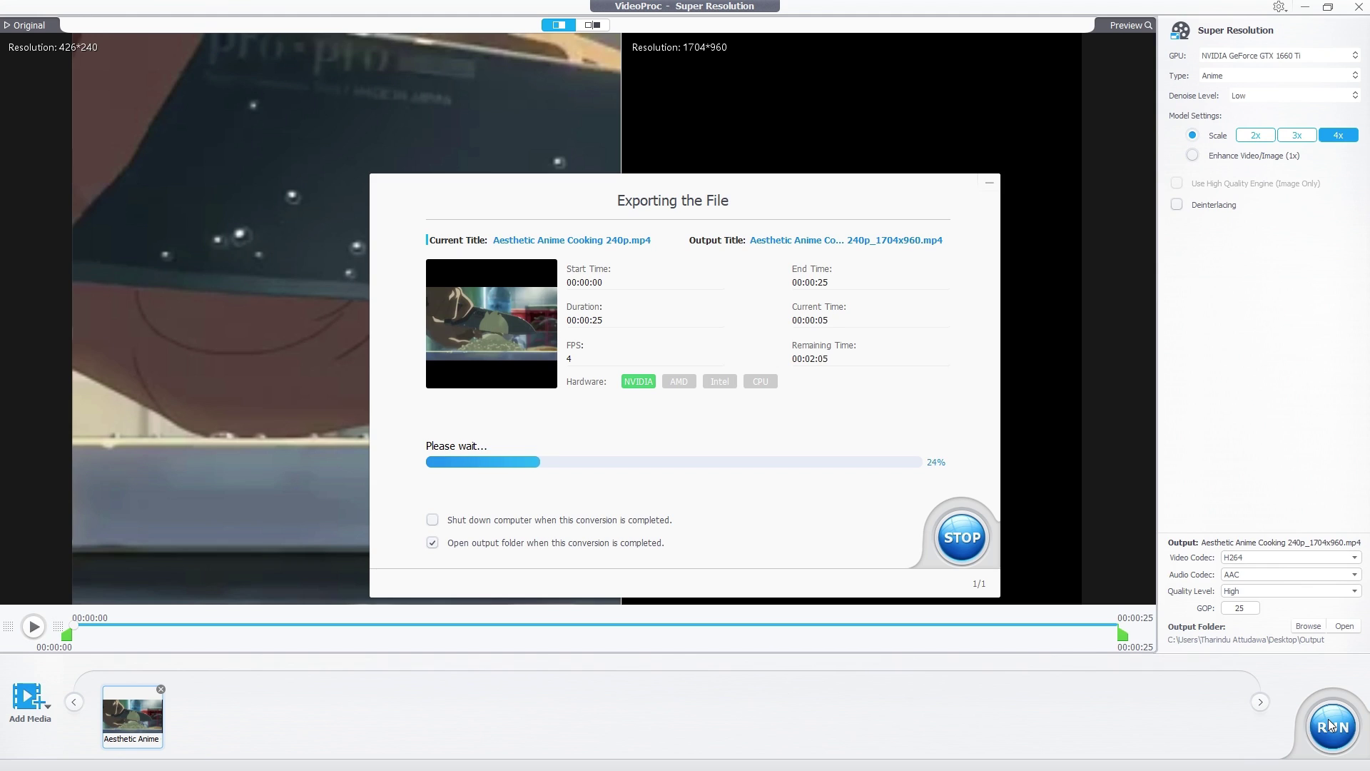